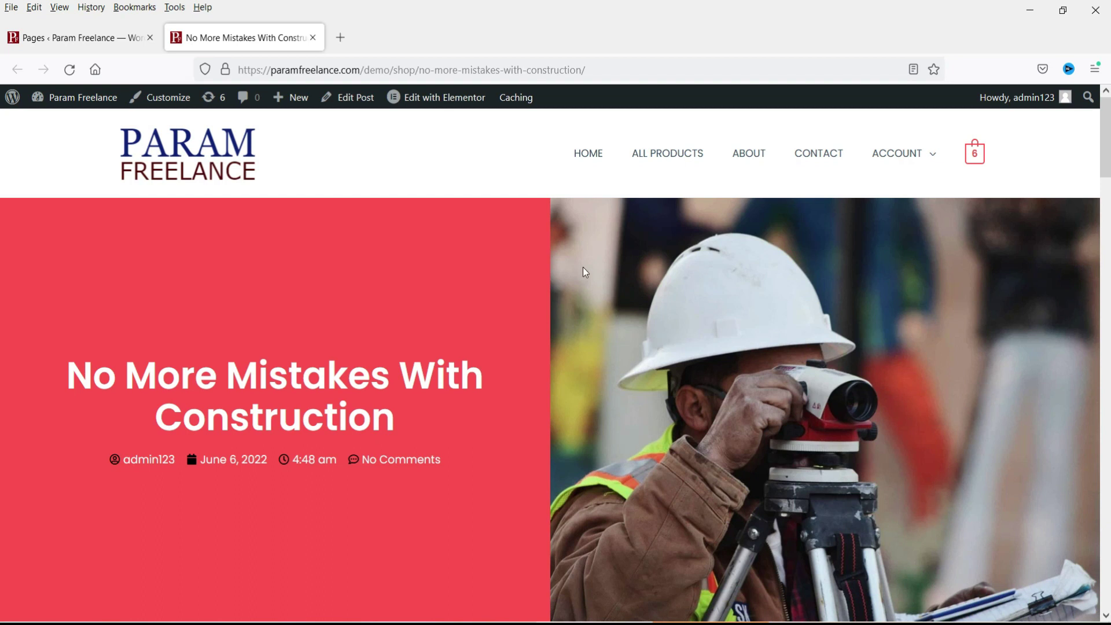
- Open the Add New page editor in a separate tab from the Pages list
scroll(578, 269, down, 3)
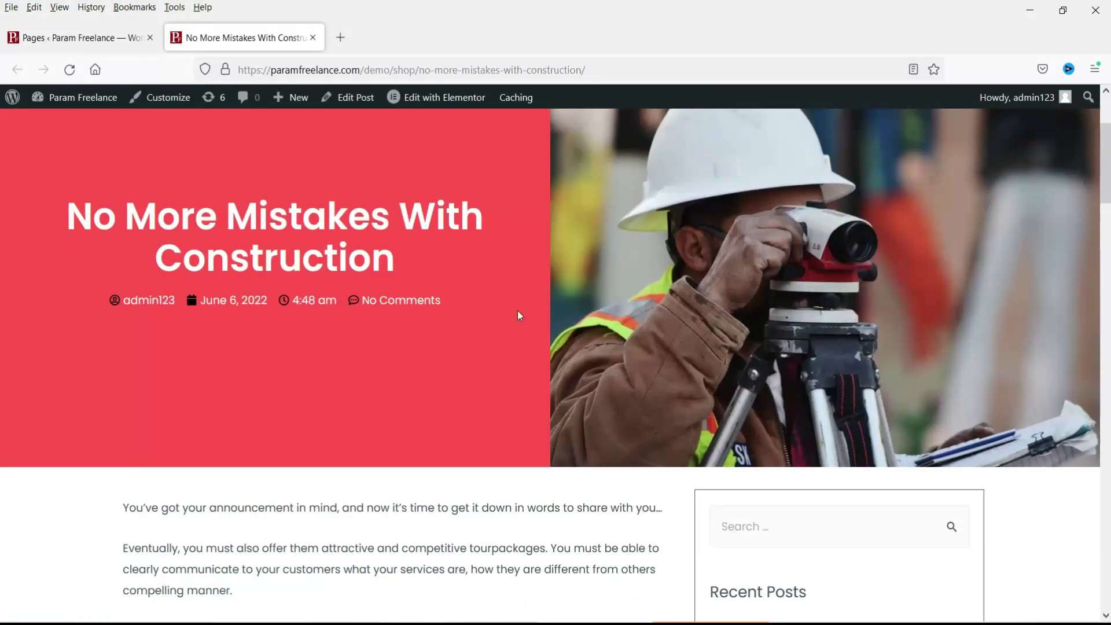
scroll(454, 309, down, 4)
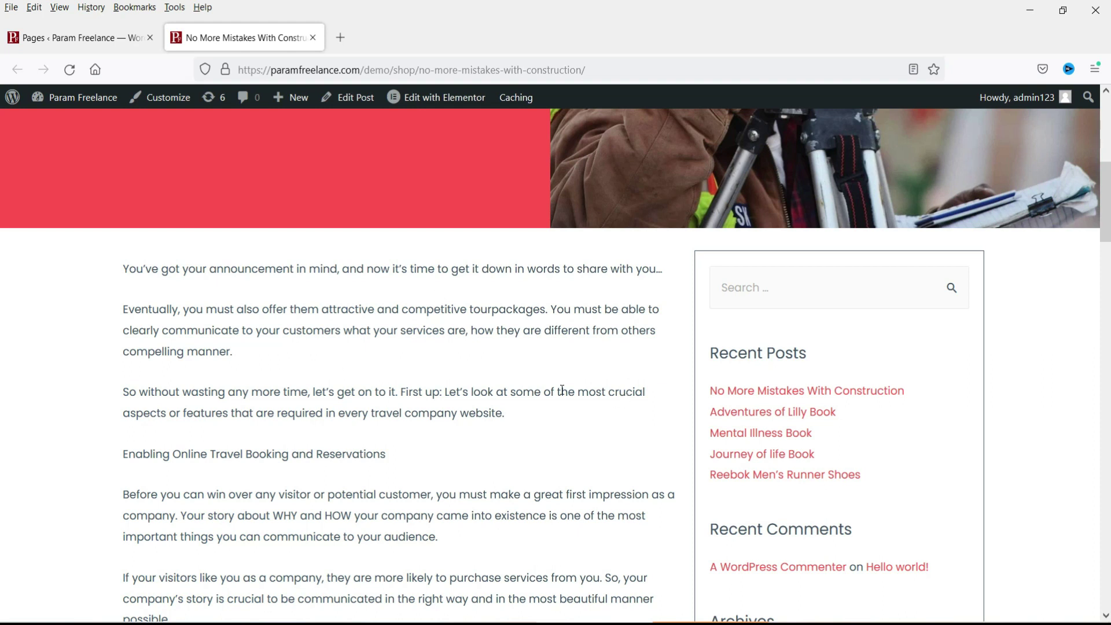
scroll(519, 386, up, 6)
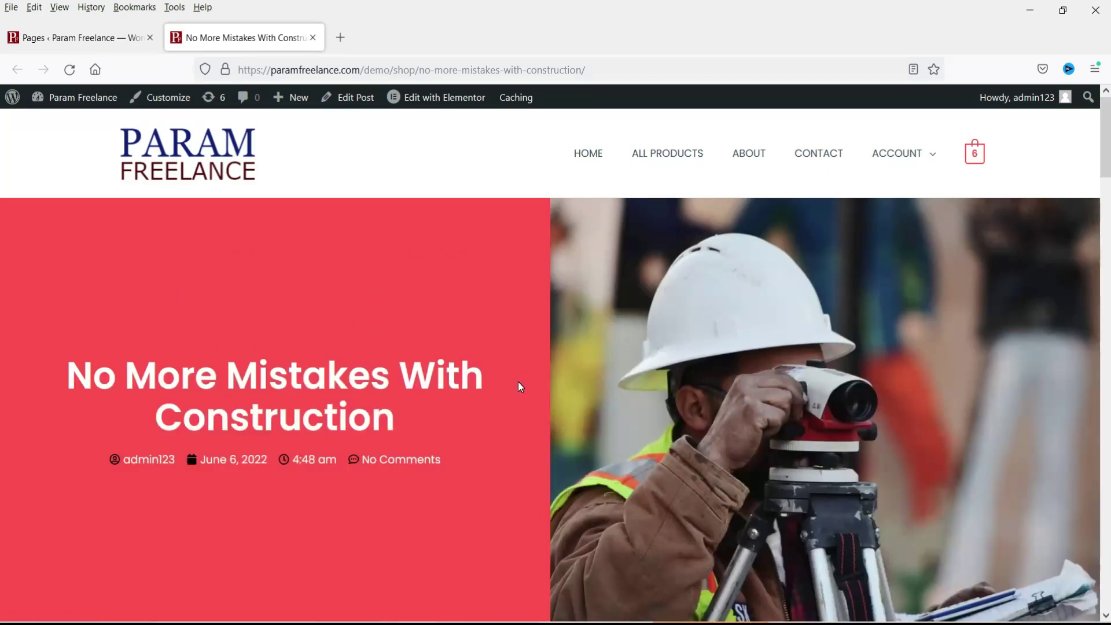
key(ctrl+Tab)
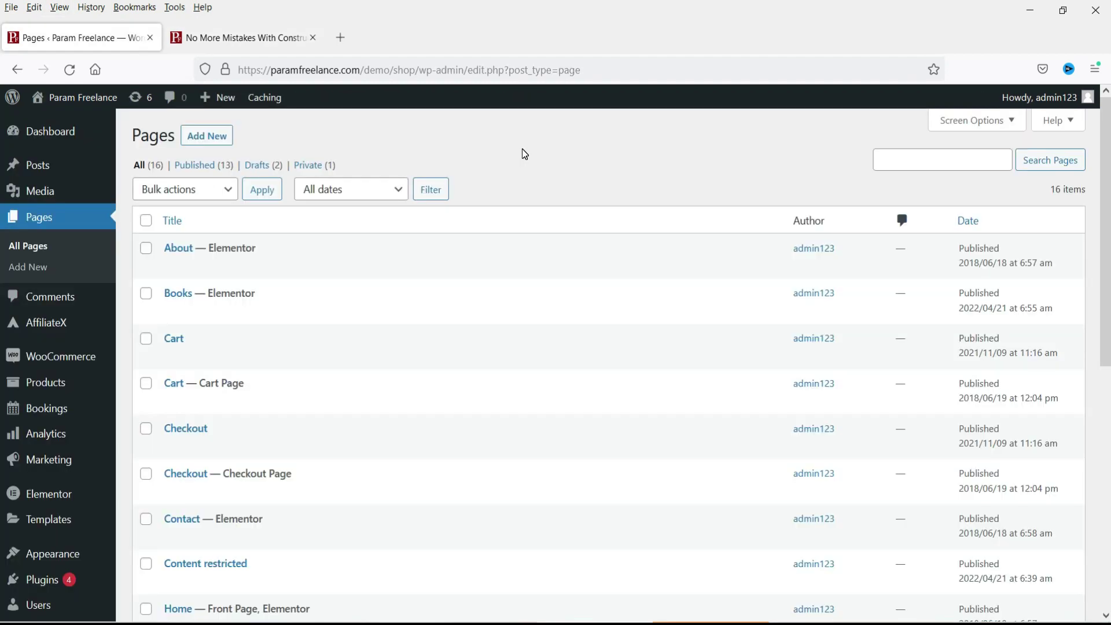
right_click(218, 144)
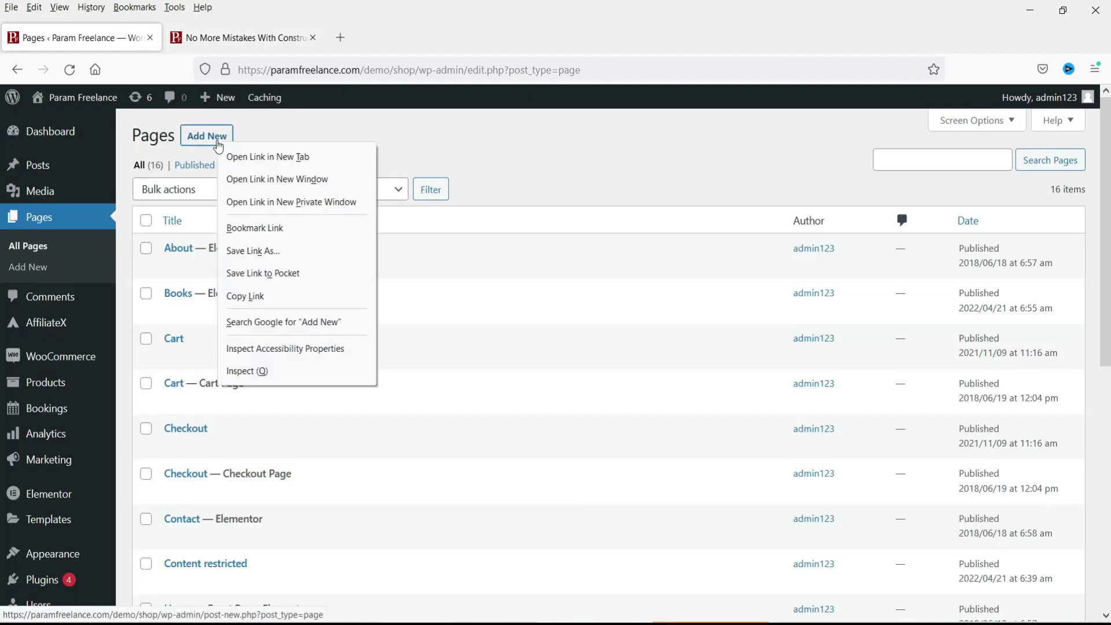
click(278, 156)
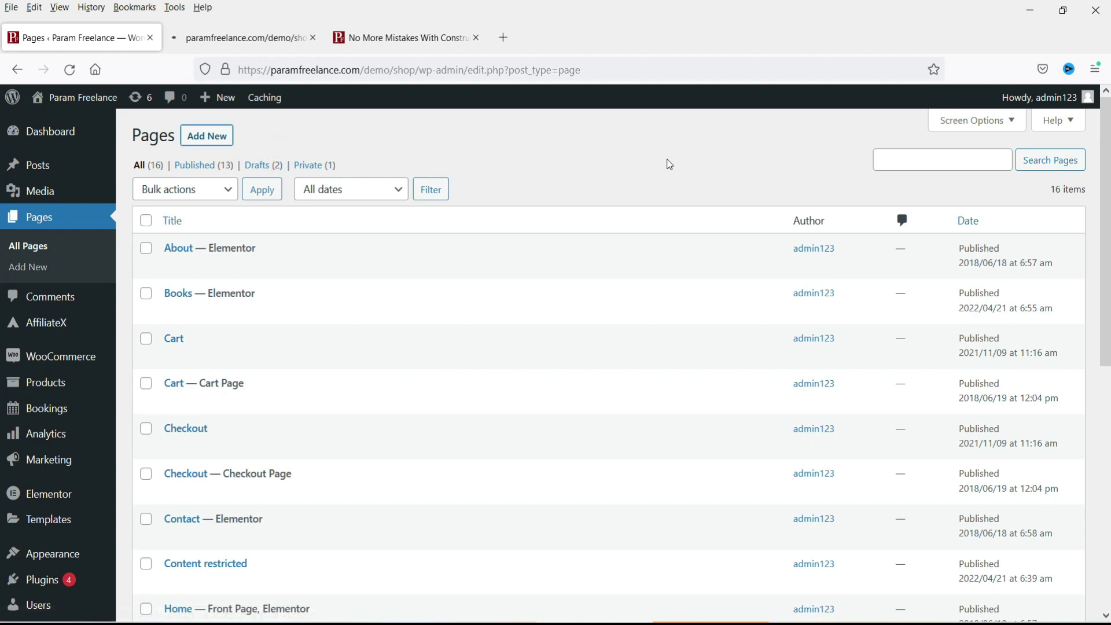
- Title the new page 'Blog' and publish it
mouse_move(79, 110)
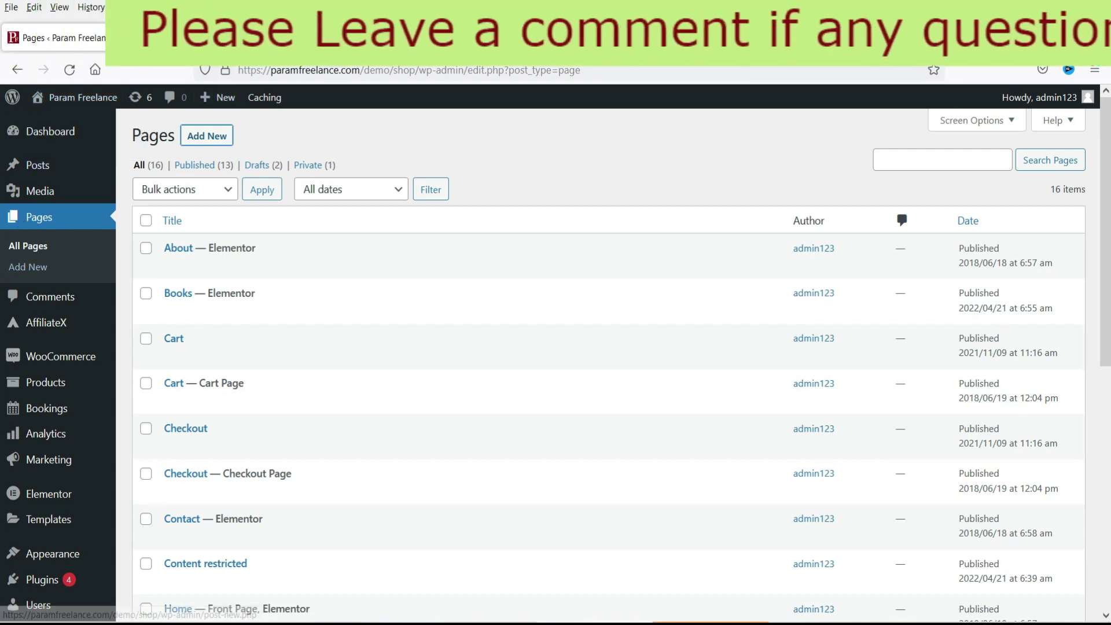
click(28, 267)
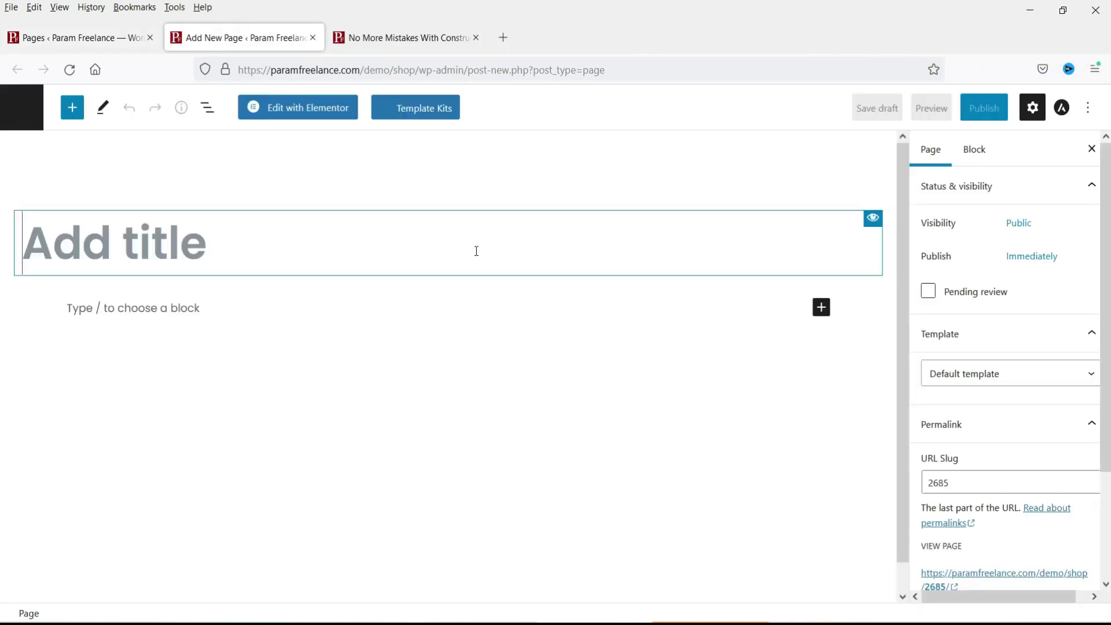
text(Blog)
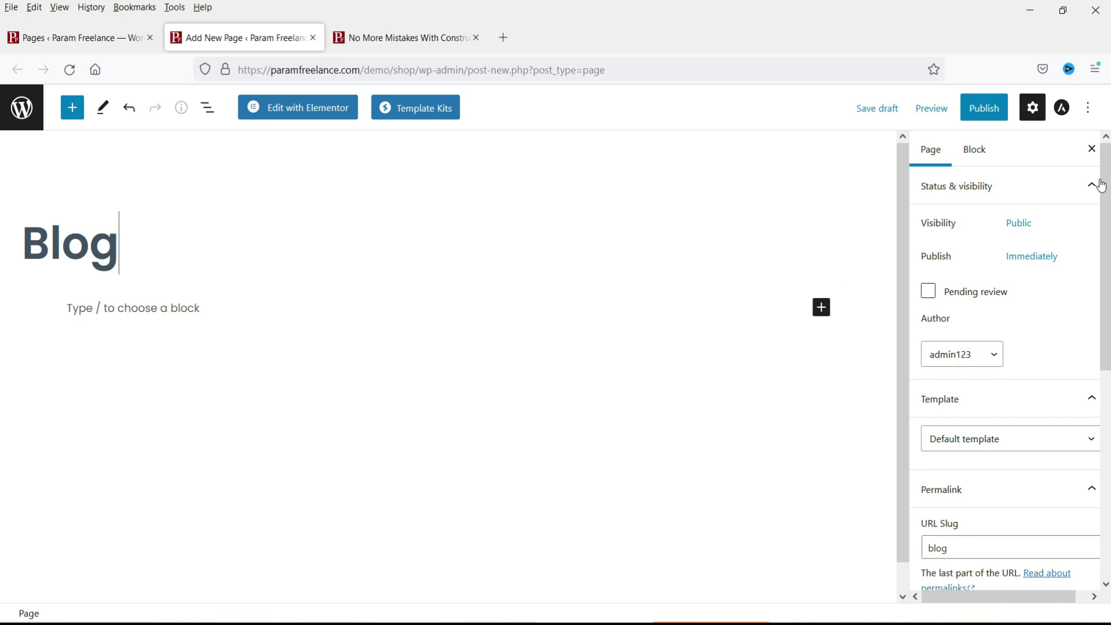
click(984, 108)
click(984, 110)
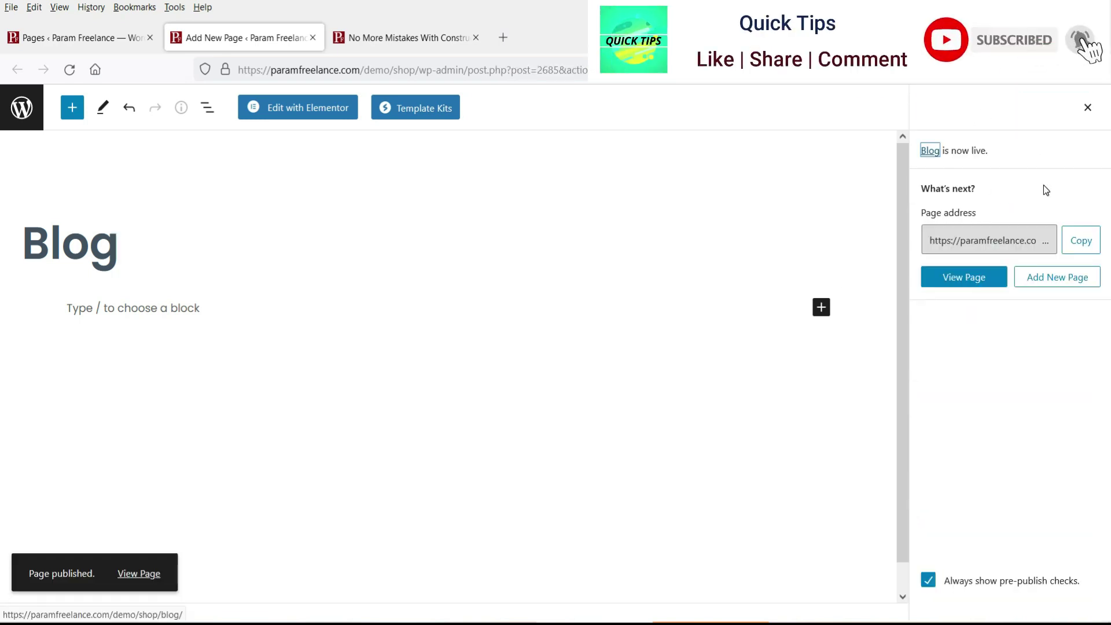
click(21, 107)
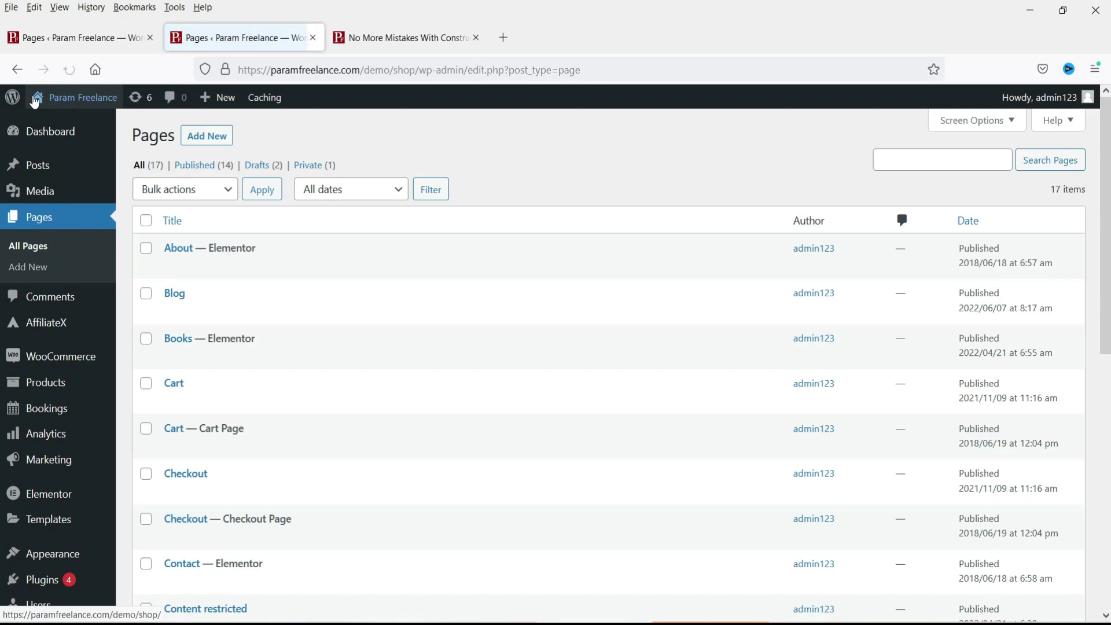
- Choose Blog as the Posts page in Reading Settings and save the changes
scroll(16, 356, down, 2)
scroll(16, 356, down, 3)
mouse_move(47, 575)
click(145, 498)
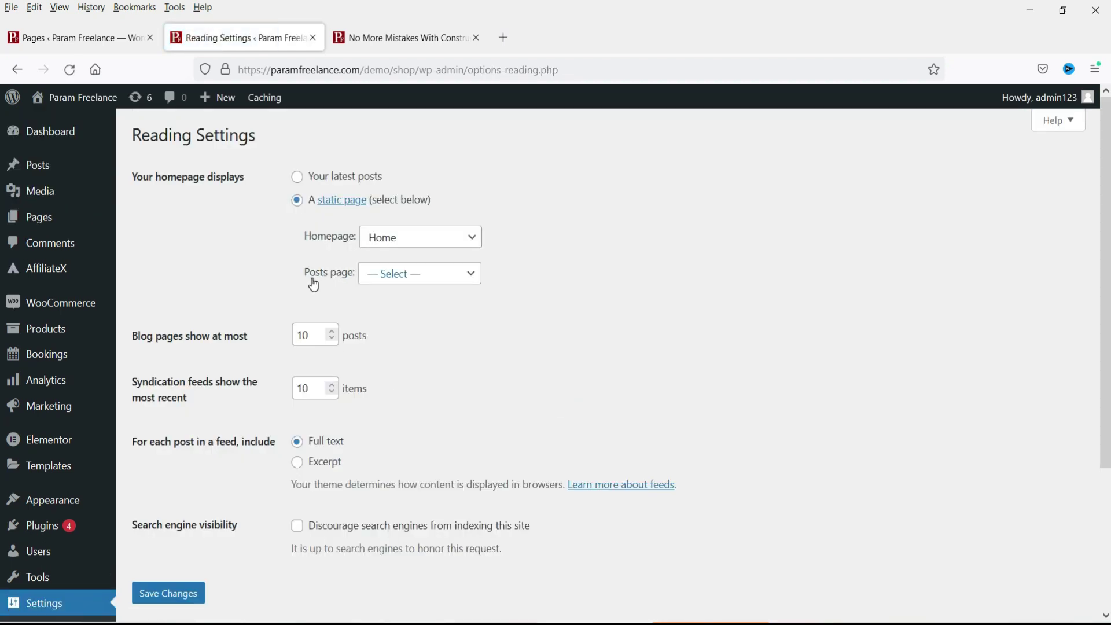
click(417, 277)
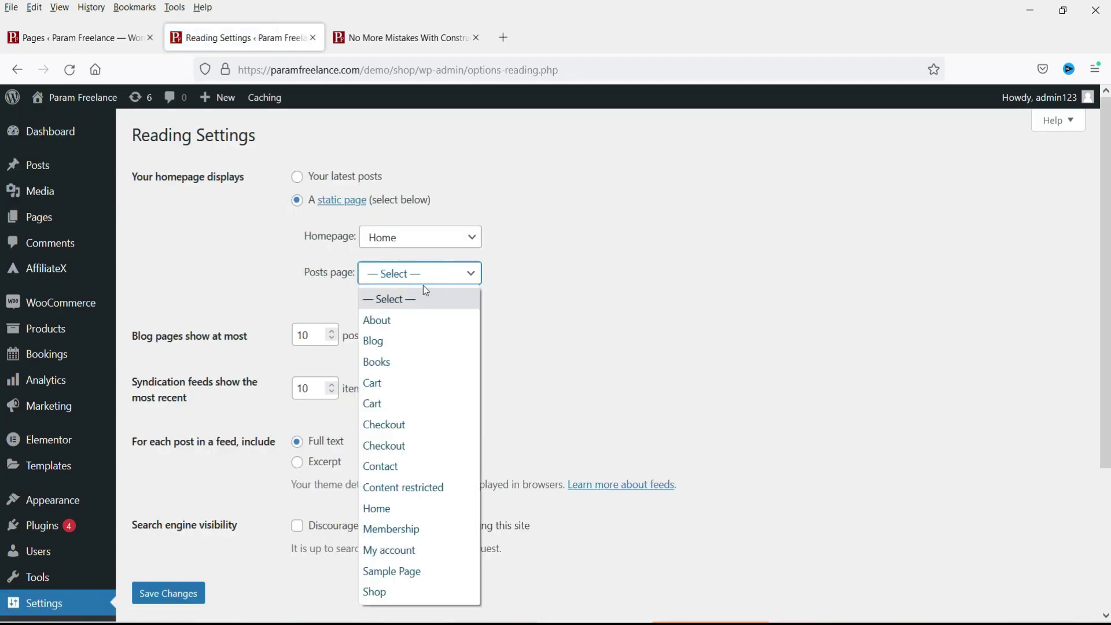
click(431, 341)
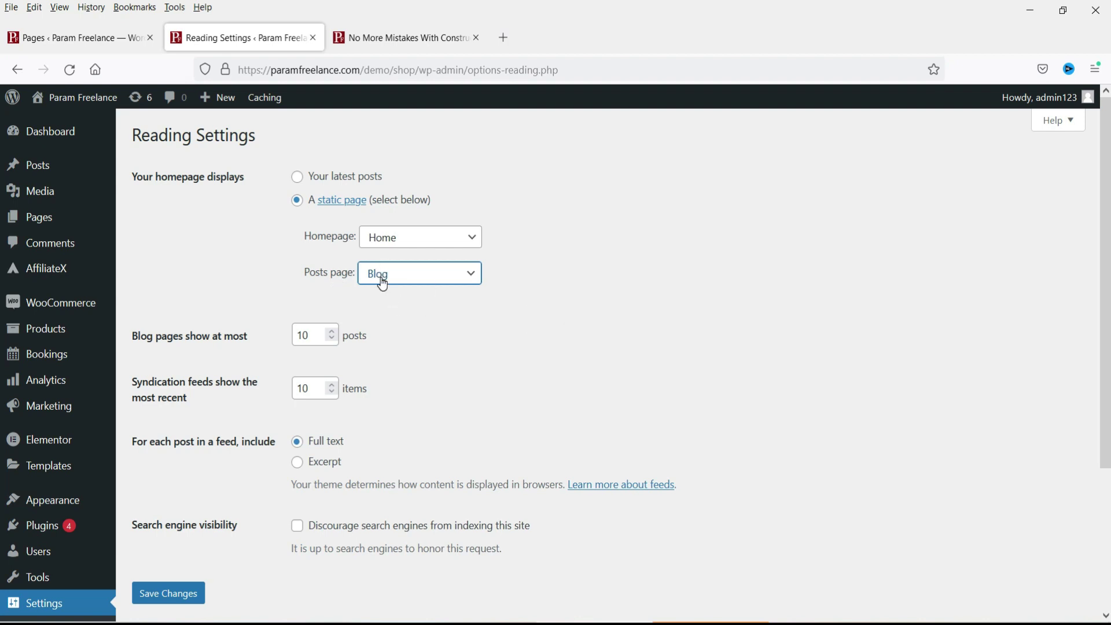
click(169, 595)
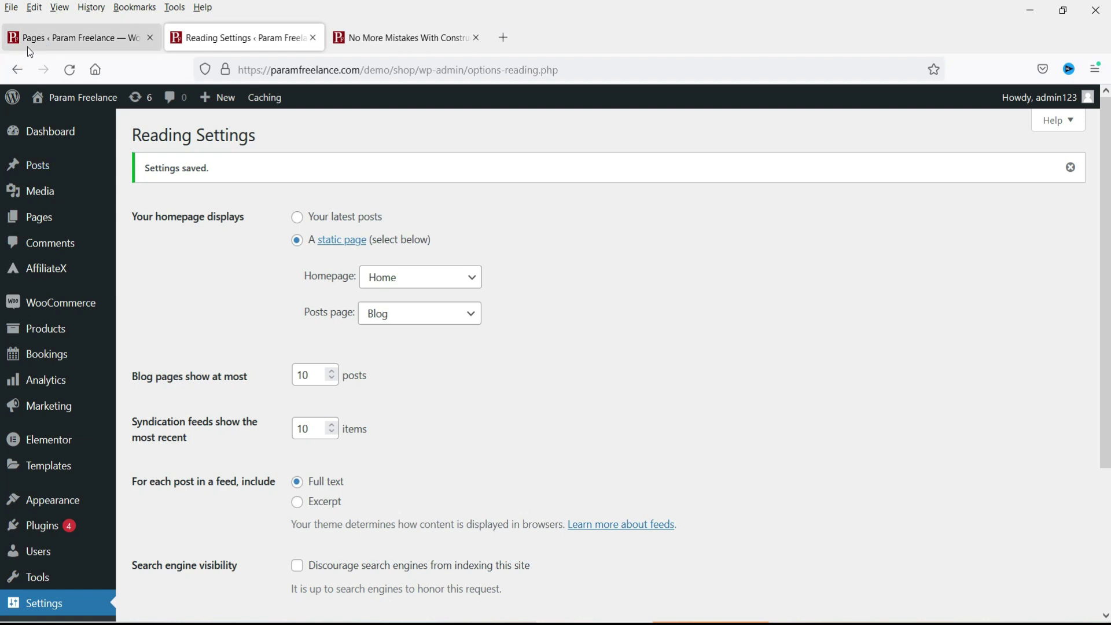
click(46, 38)
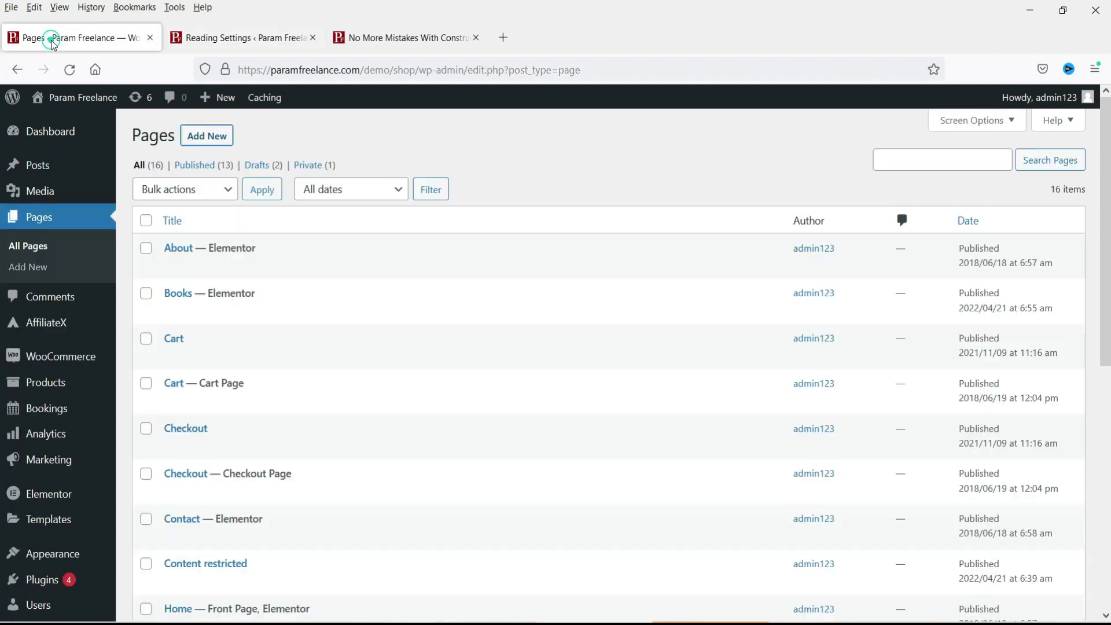
- Reload the Pages list and open the live Blog page in a new tab
click(61, 72)
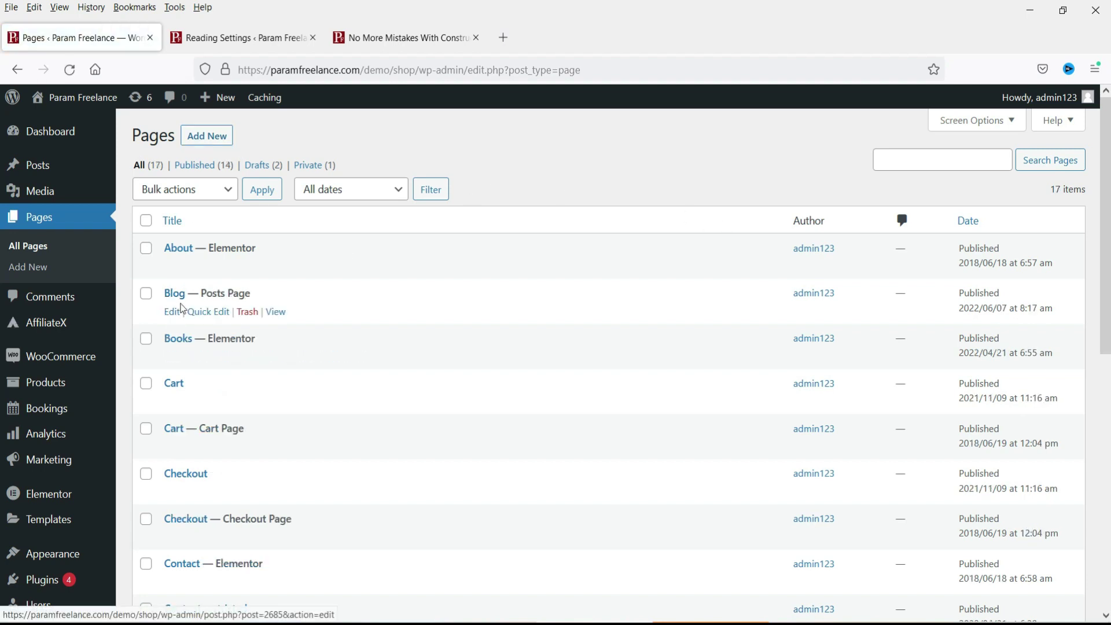
right_click(279, 320)
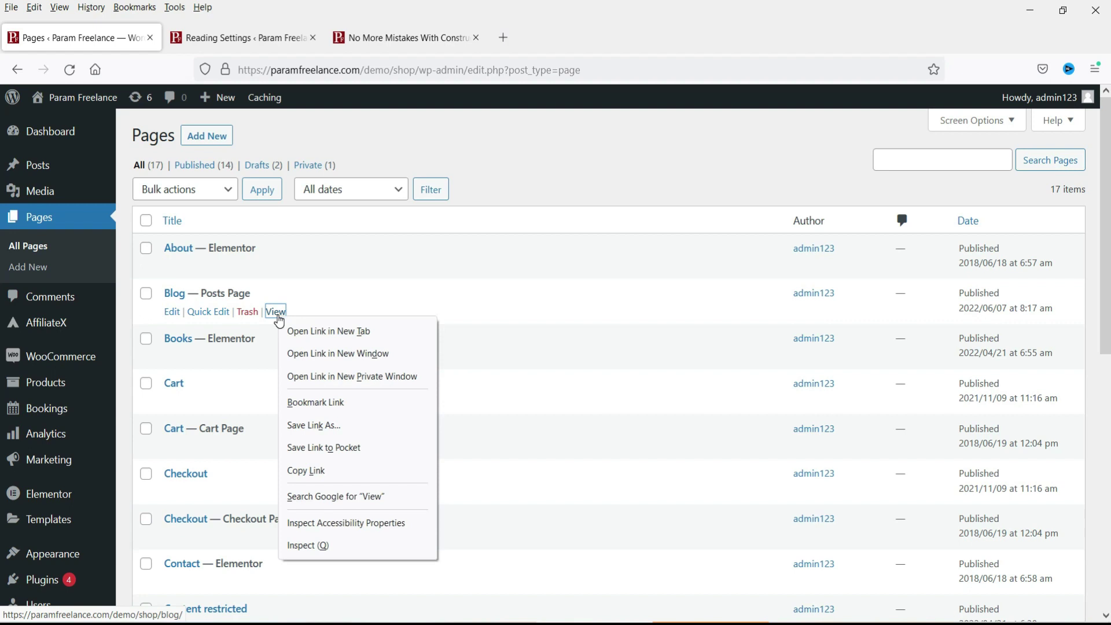
click(319, 329)
click(237, 39)
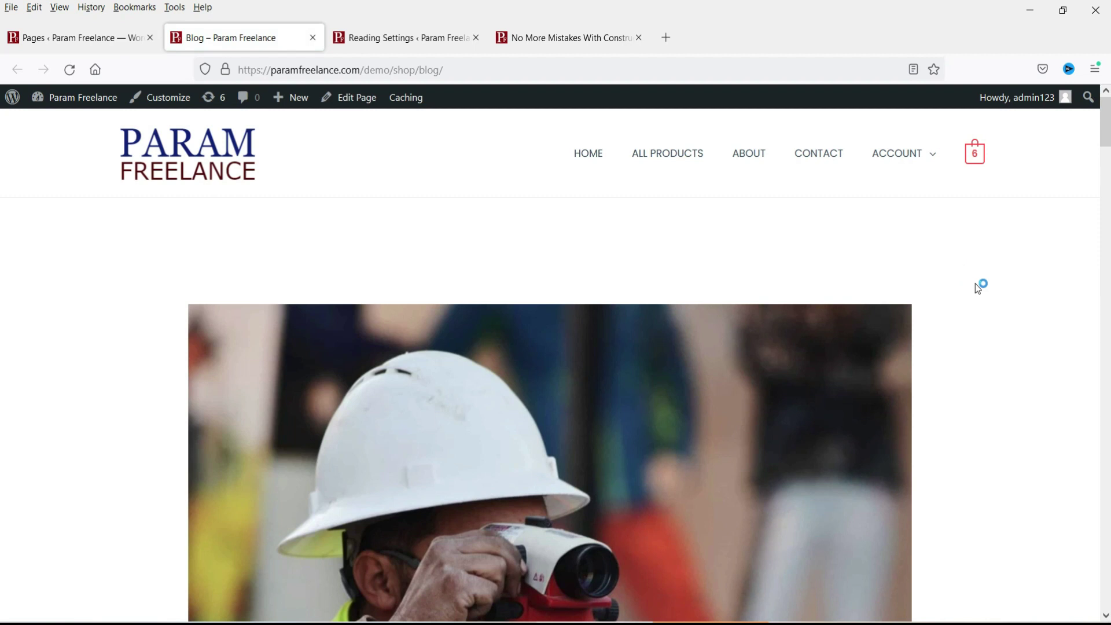
- Scroll through the posts listed on the live Blog page
scroll(977, 287, down, 7)
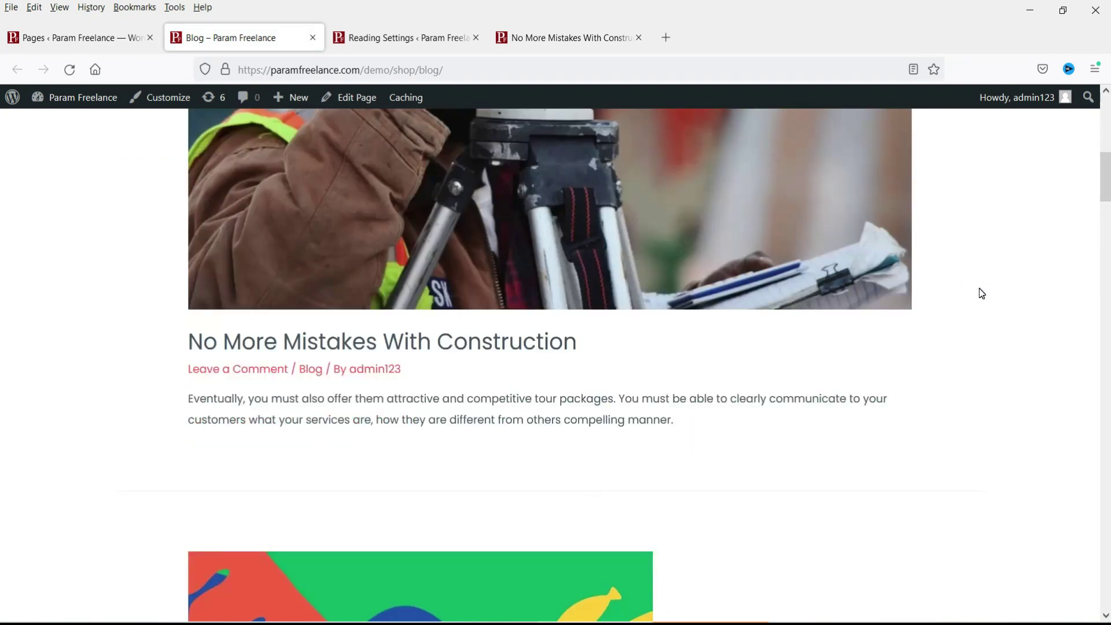
scroll(972, 286, down, 5)
scroll(900, 250, down, 10)
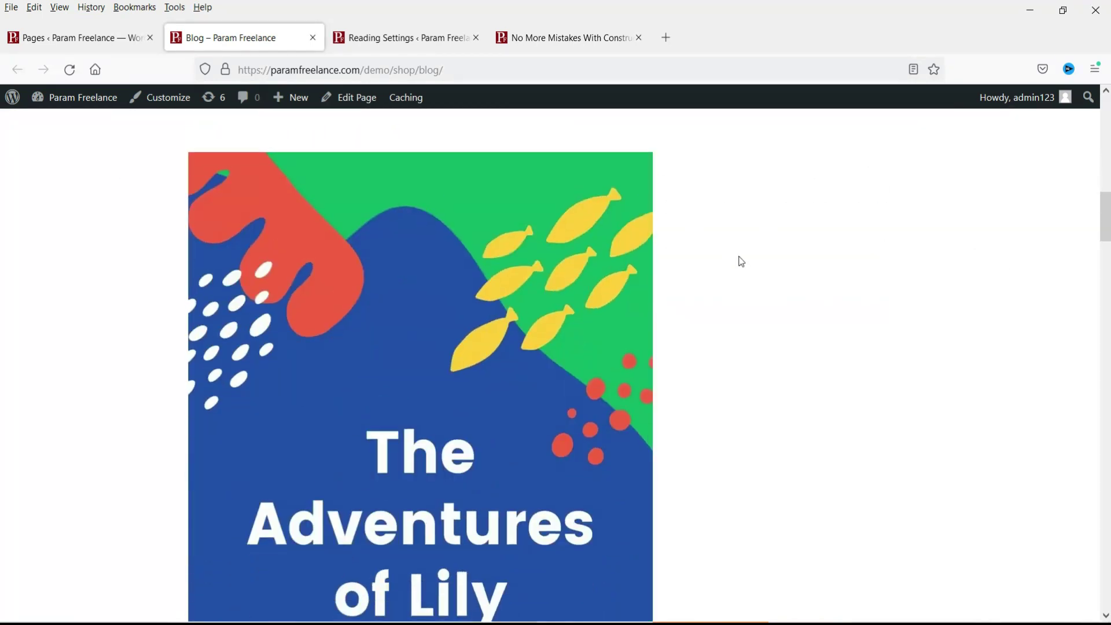
scroll(543, 321, down, 12)
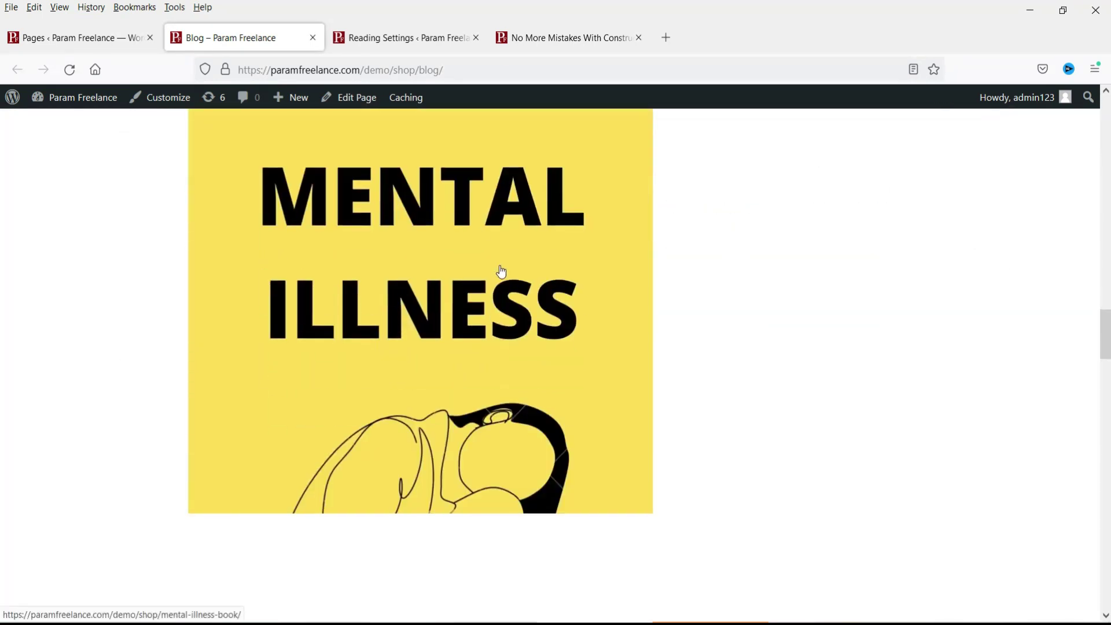
scroll(506, 267, down, 8)
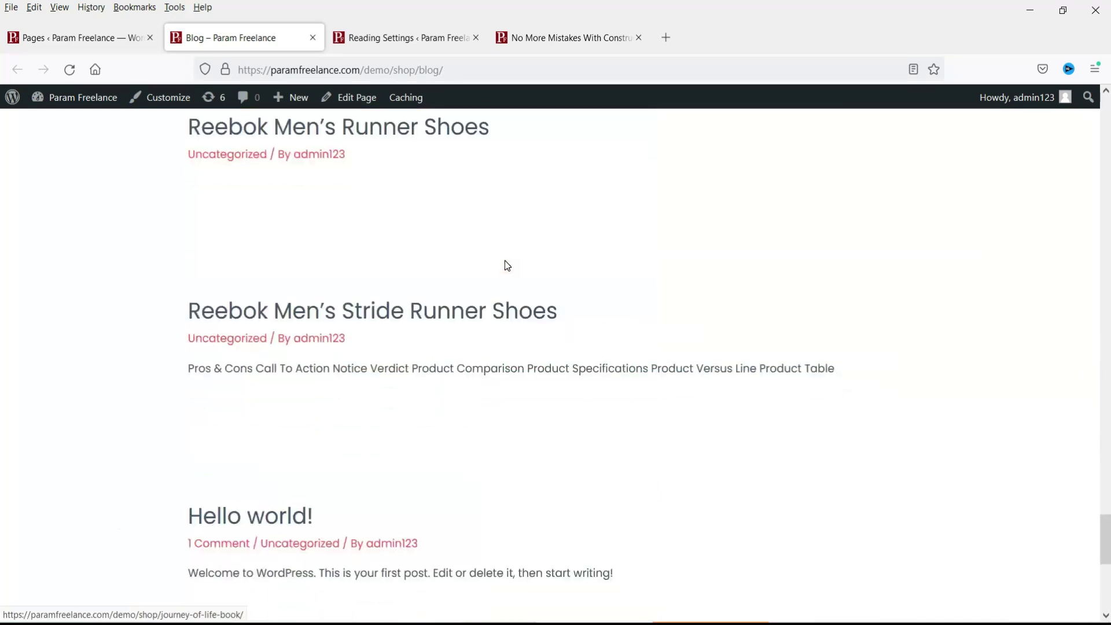
scroll(497, 263, up, 20)
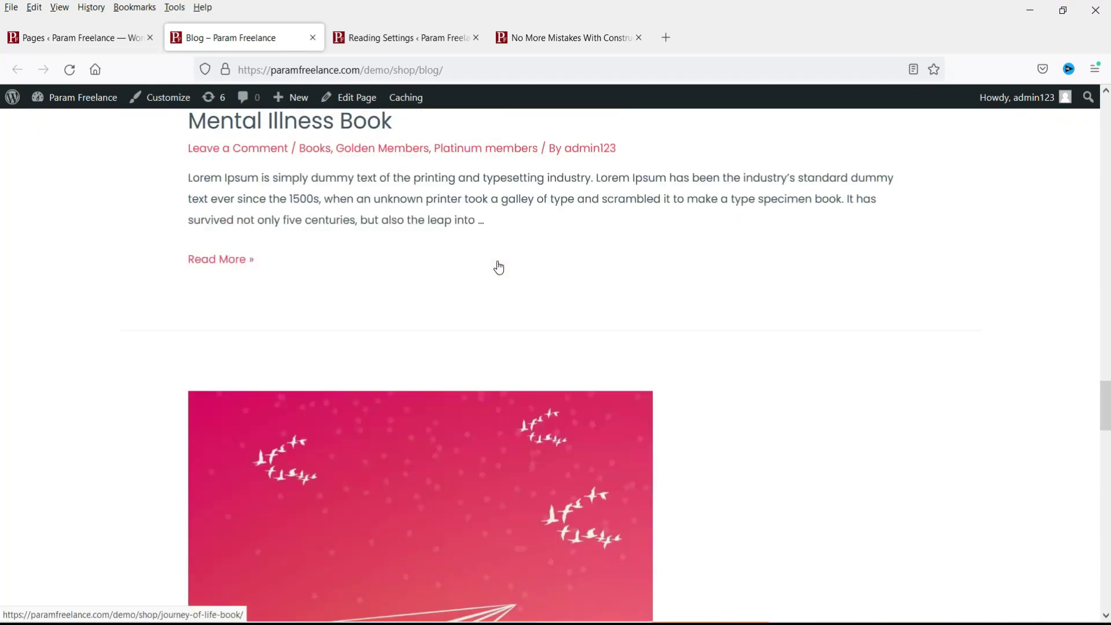
scroll(491, 272, up, 8)
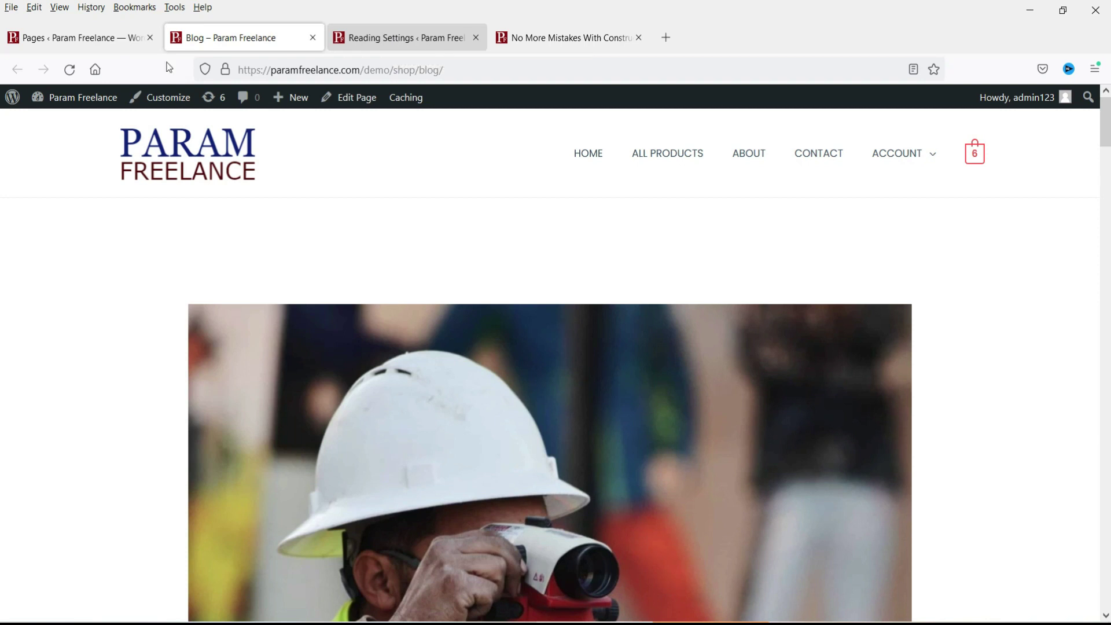
- Start a new template from Templates > Saved Templates
click(51, 42)
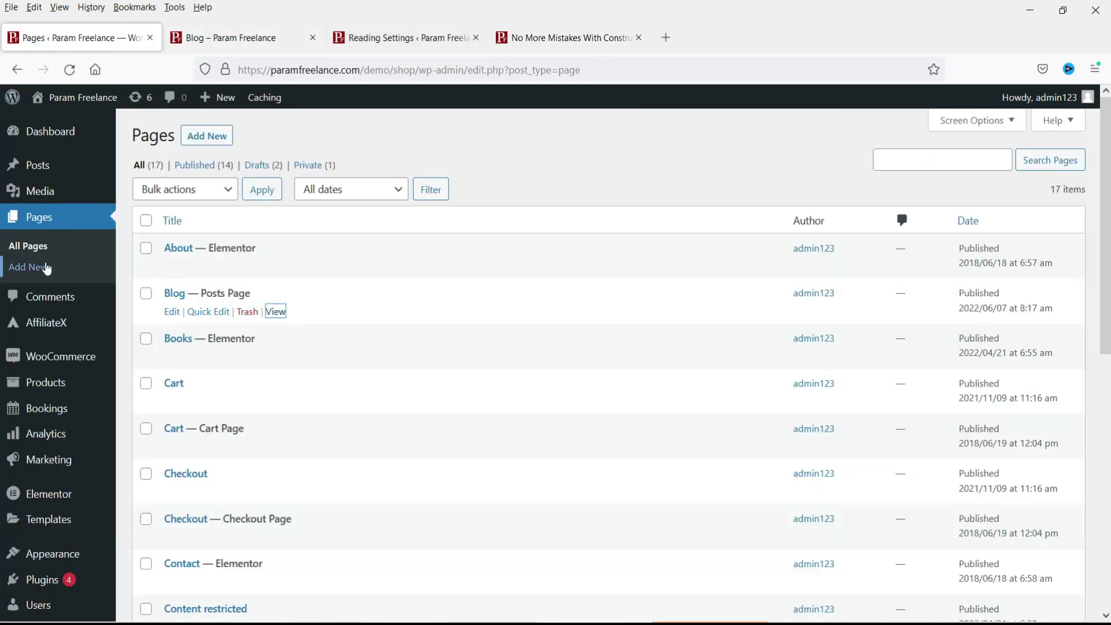
mouse_move(56, 548)
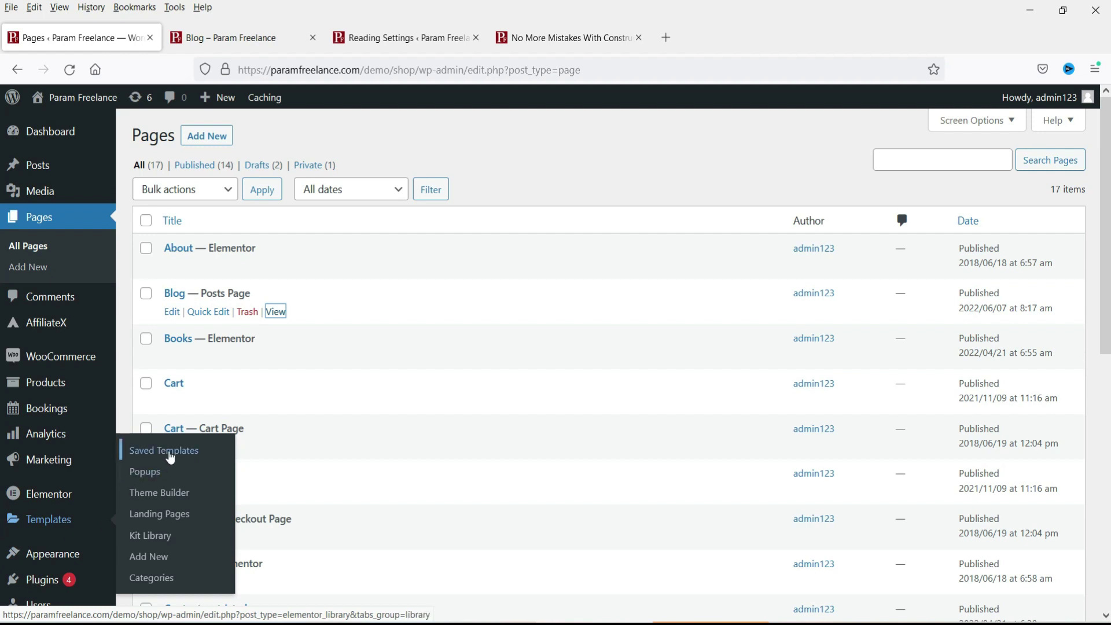
click(168, 451)
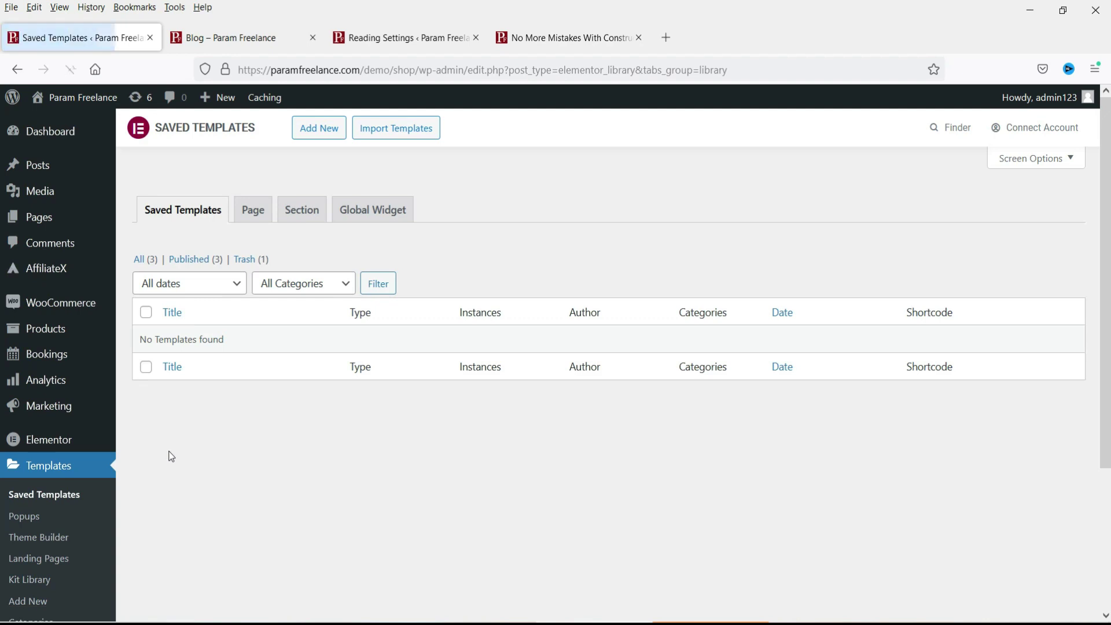
click(319, 139)
- Create an Archive-type template named 'Blog page'
click(607, 341)
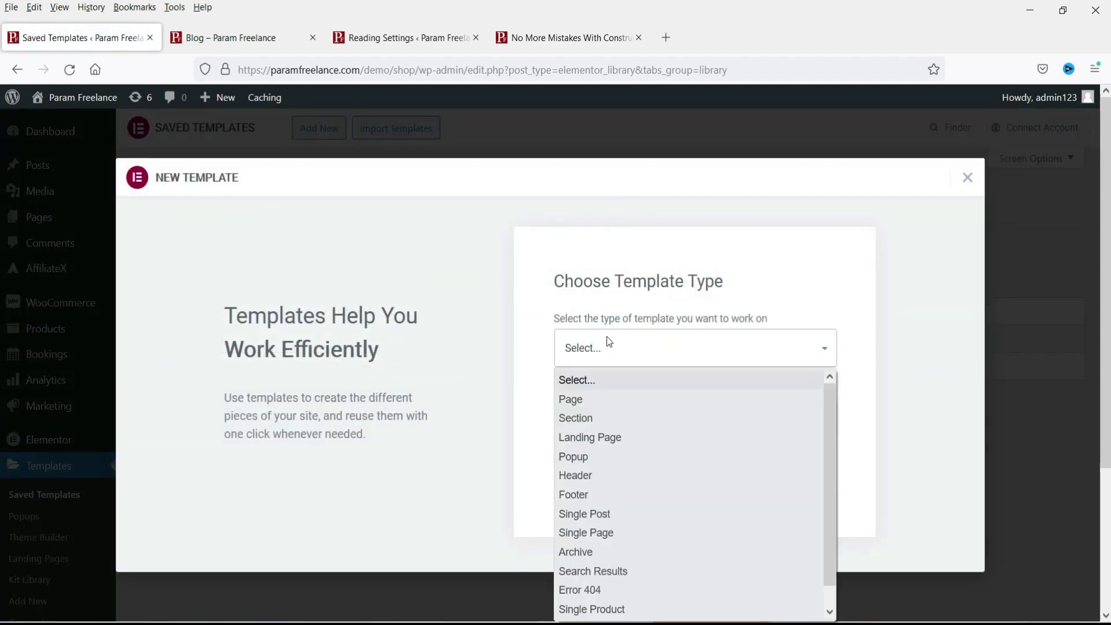
click(699, 552)
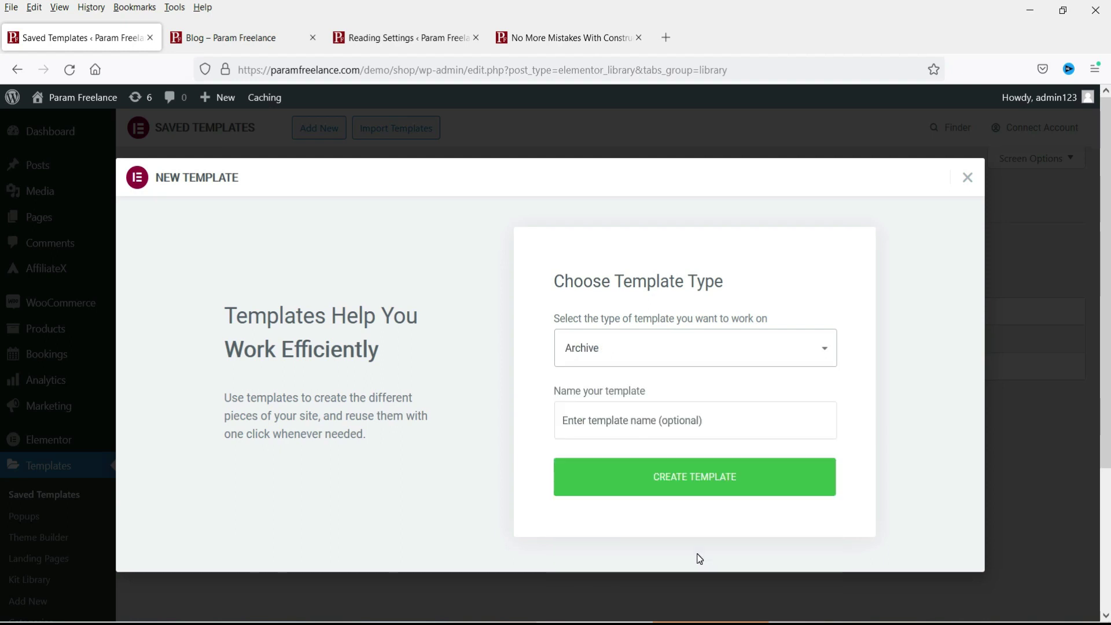
click(618, 422)
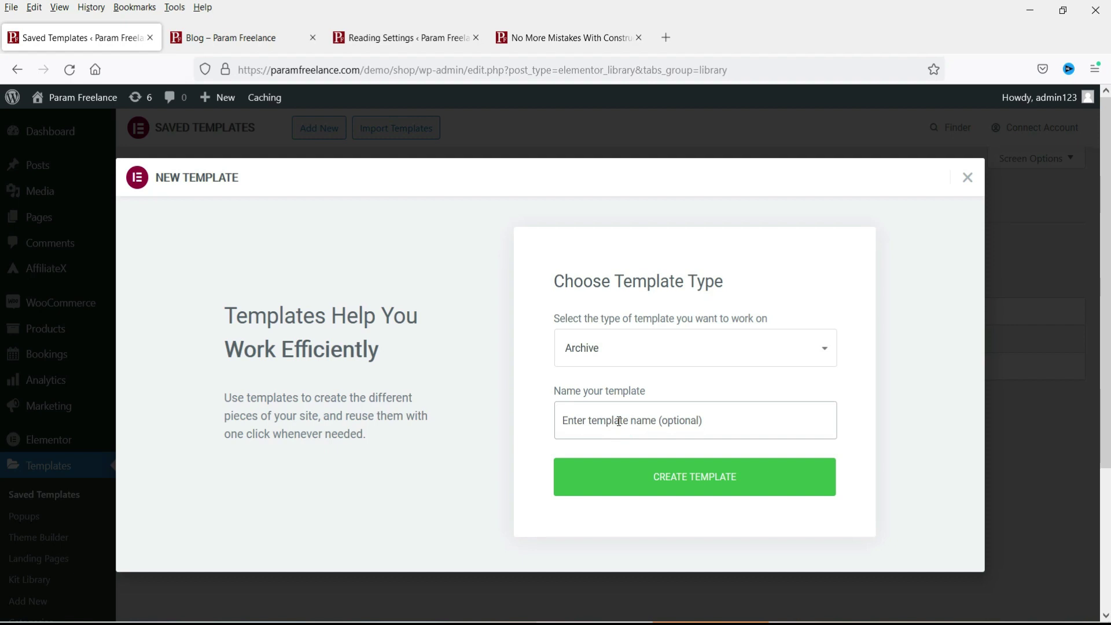
text(Blog page)
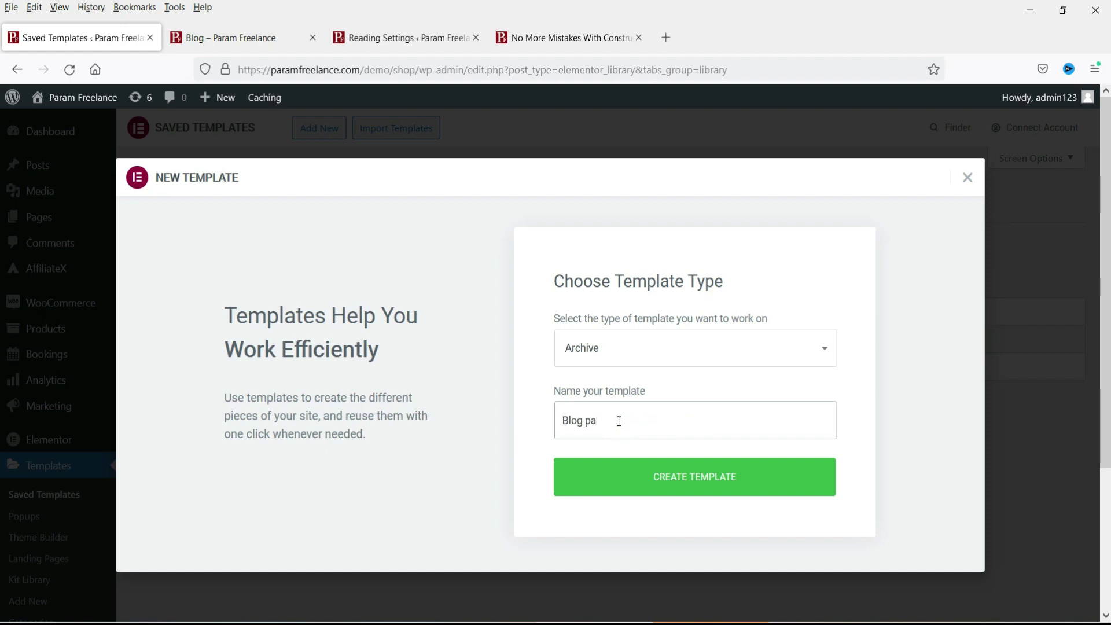
click(710, 486)
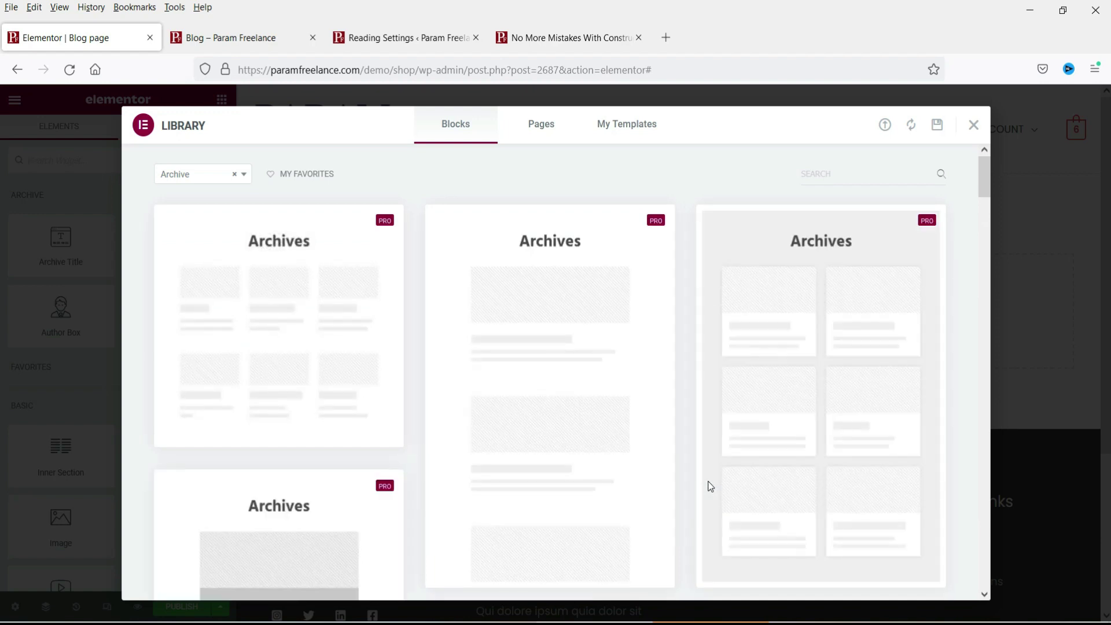
- Close the block library and add a single-column section to the template
mouse_move(885, 297)
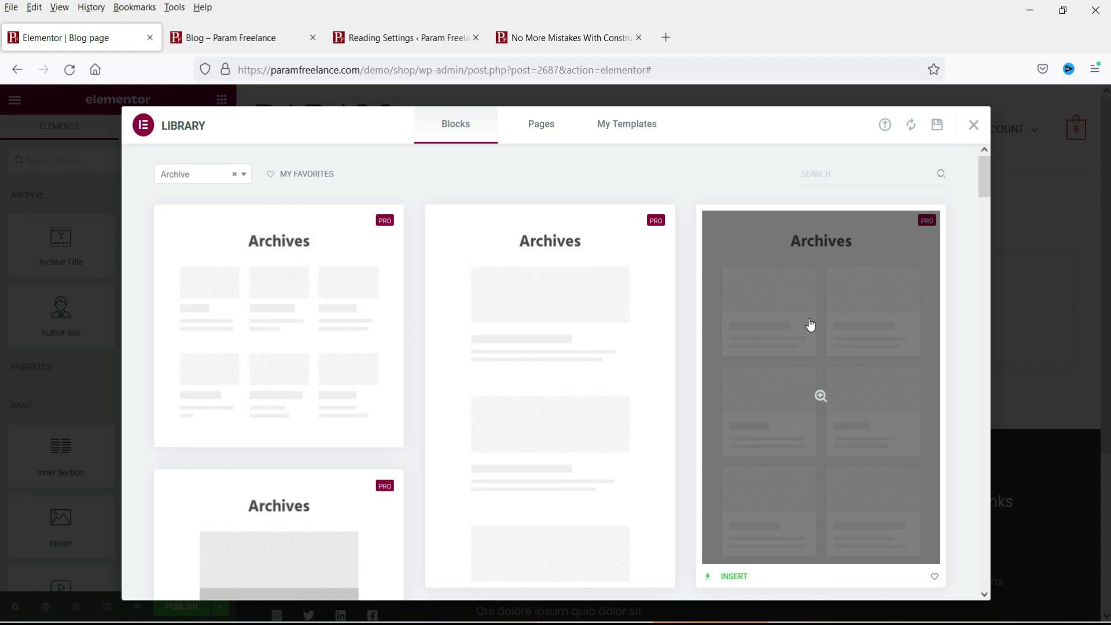
click(972, 129)
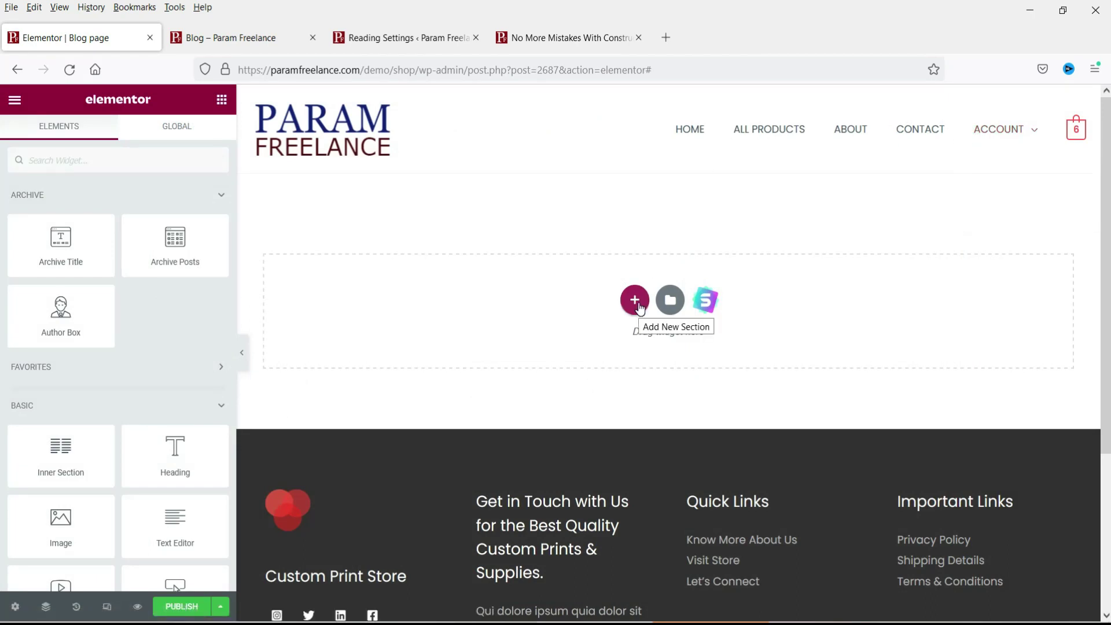
click(634, 300)
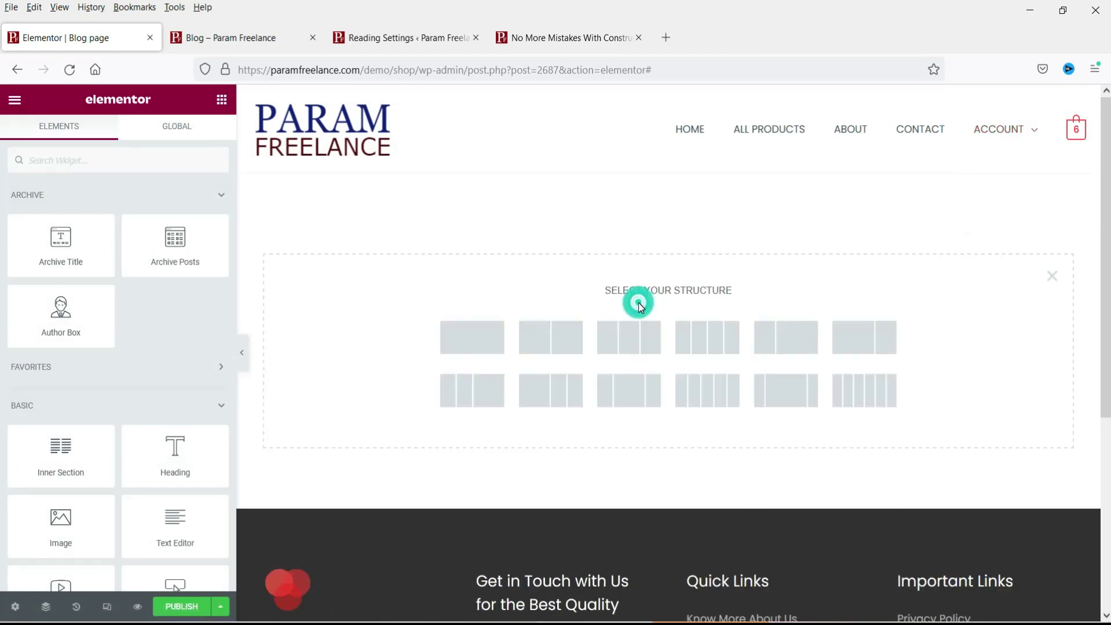
click(477, 349)
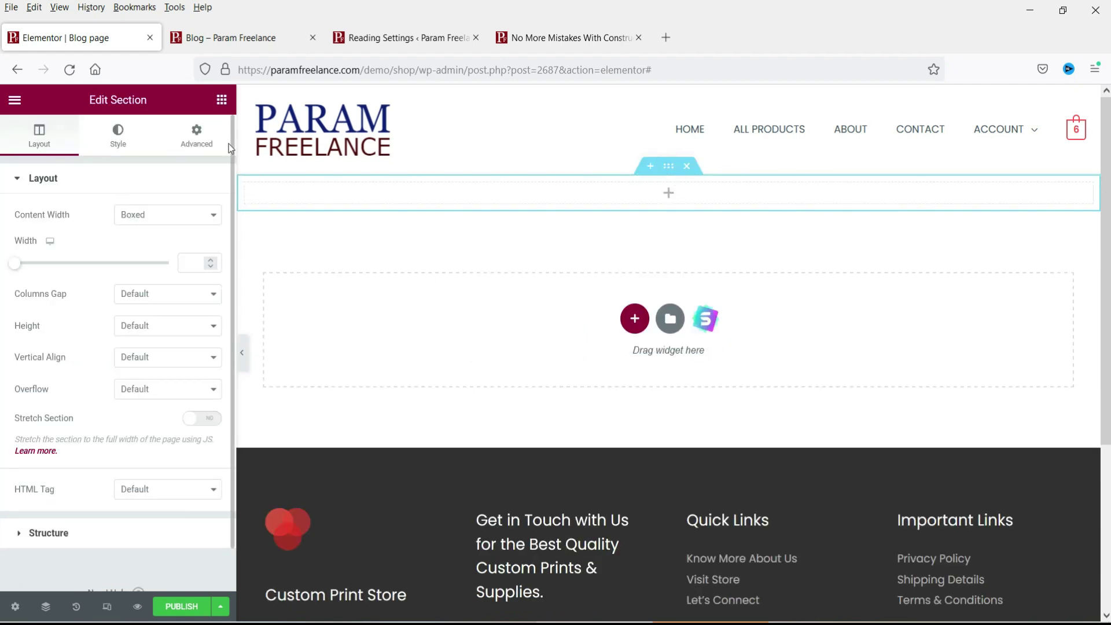
- Unlink the section's padding and set Top 50 and Bottom 50
click(197, 135)
click(27, 290)
text(0)
click(201, 291)
double_click(33, 290)
text(50)
double_click(119, 292)
text(50)
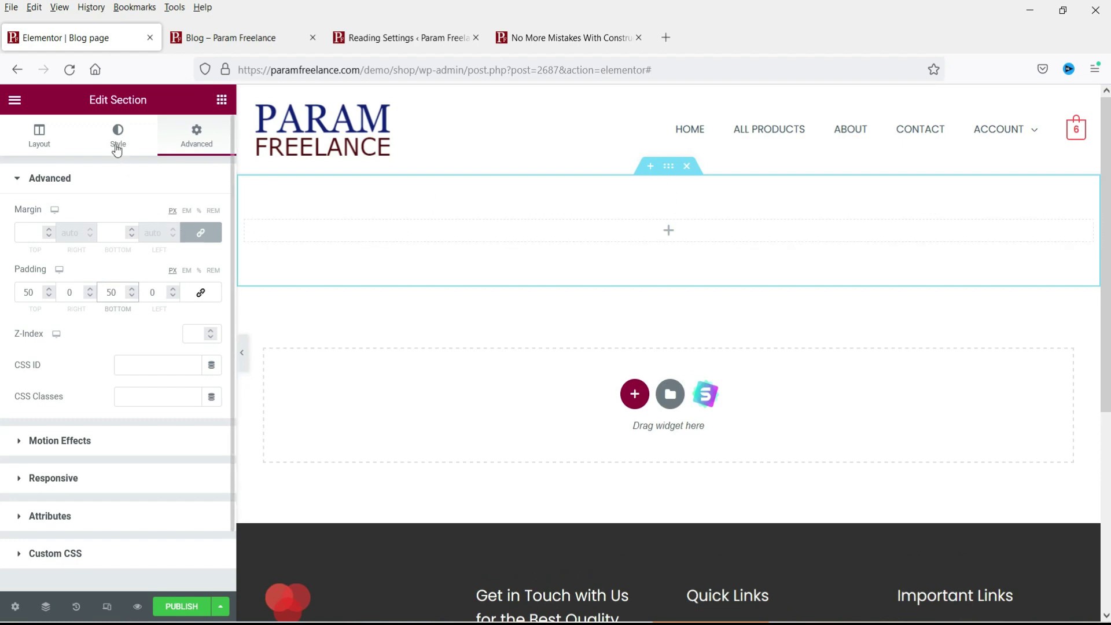
click(118, 135)
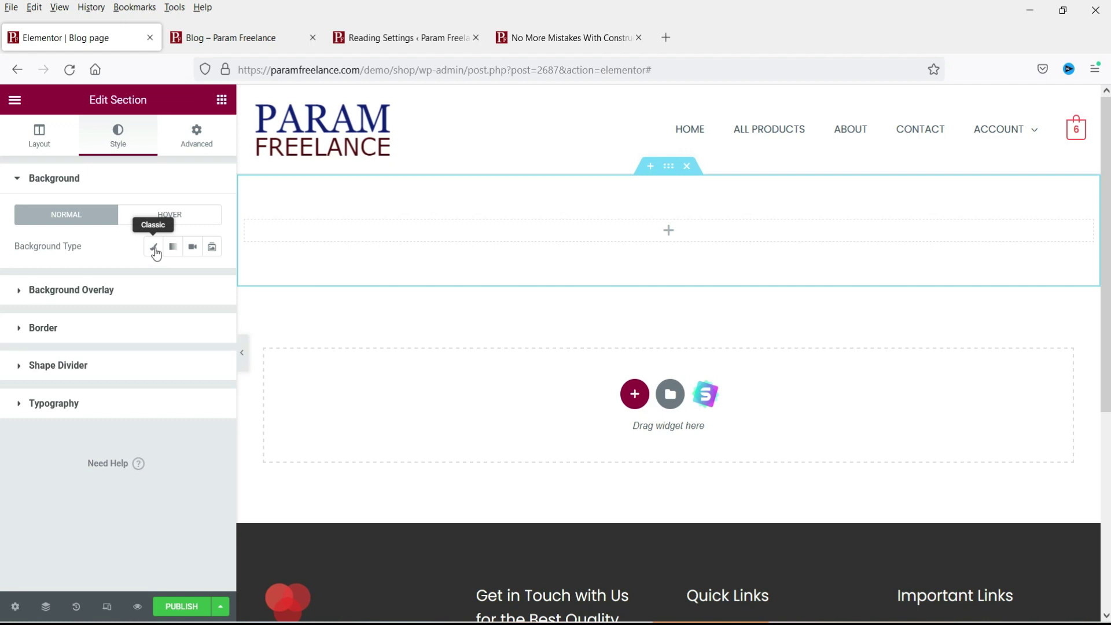
- Give the section a classic background using red Saved Color #6
click(153, 247)
click(193, 280)
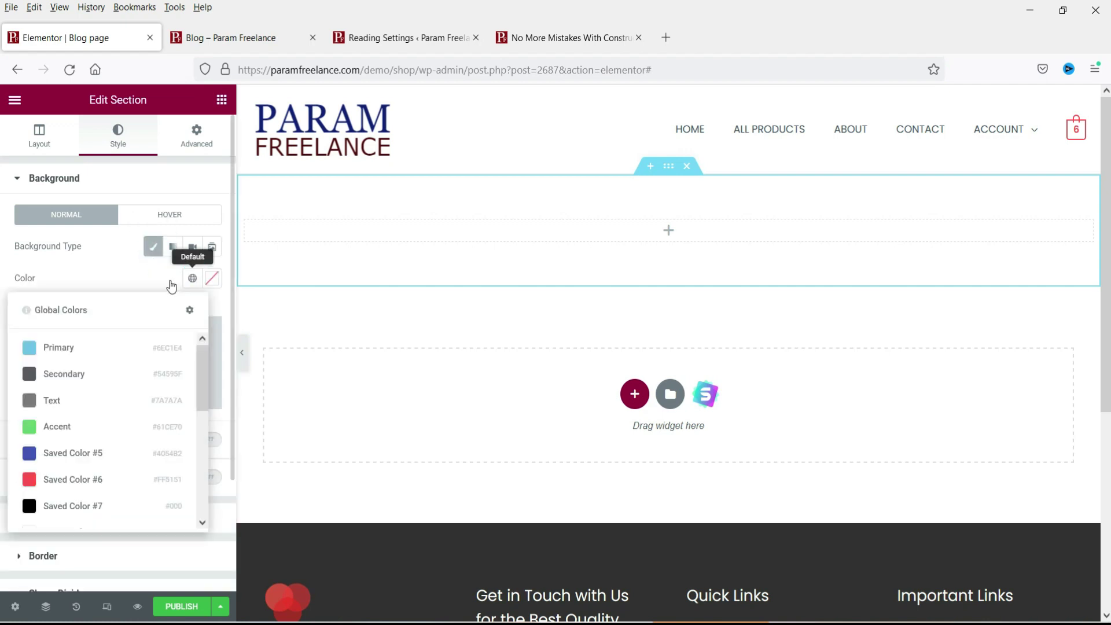
click(66, 477)
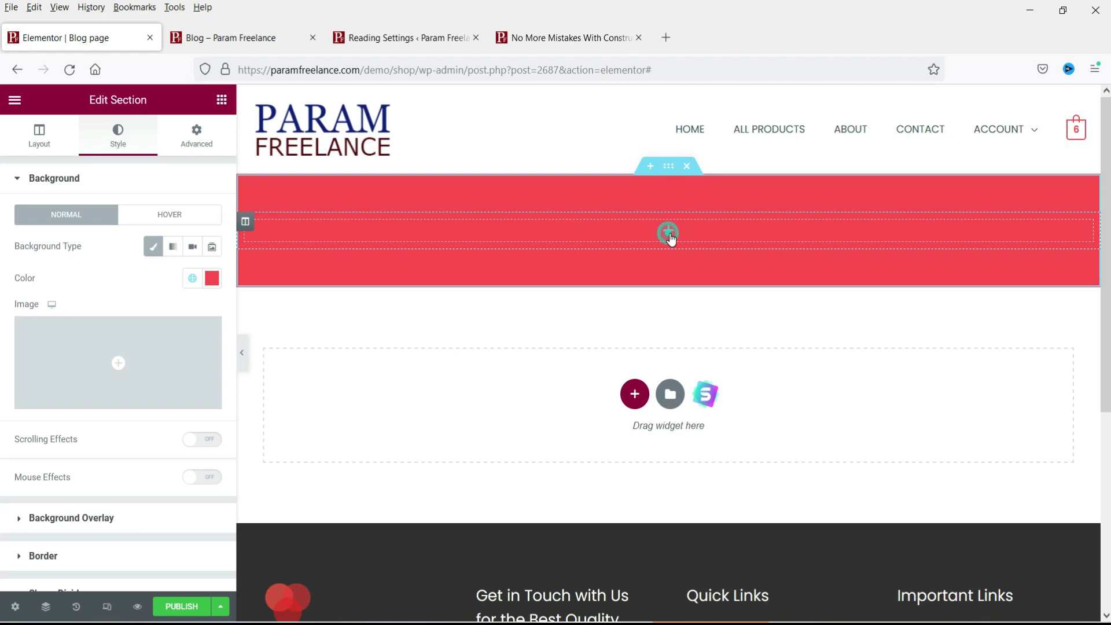
- Add a centred 'Blog' heading coloured white with Theme Color 5
click(668, 235)
drag(175, 465, 498, 236)
triple_click(153, 236)
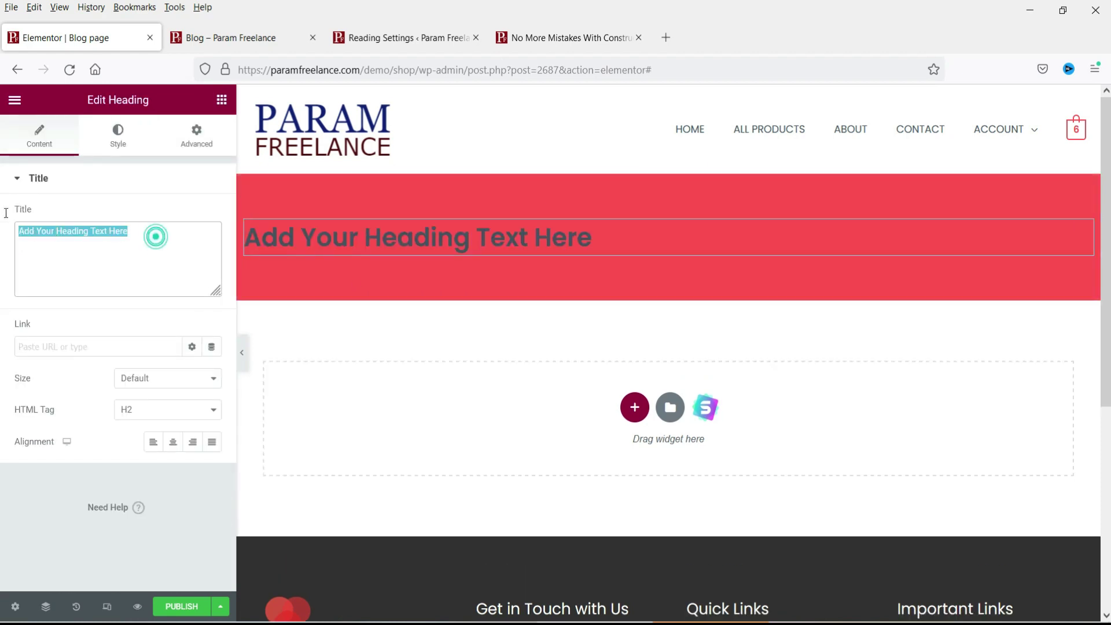
text(Blog)
click(172, 442)
click(116, 133)
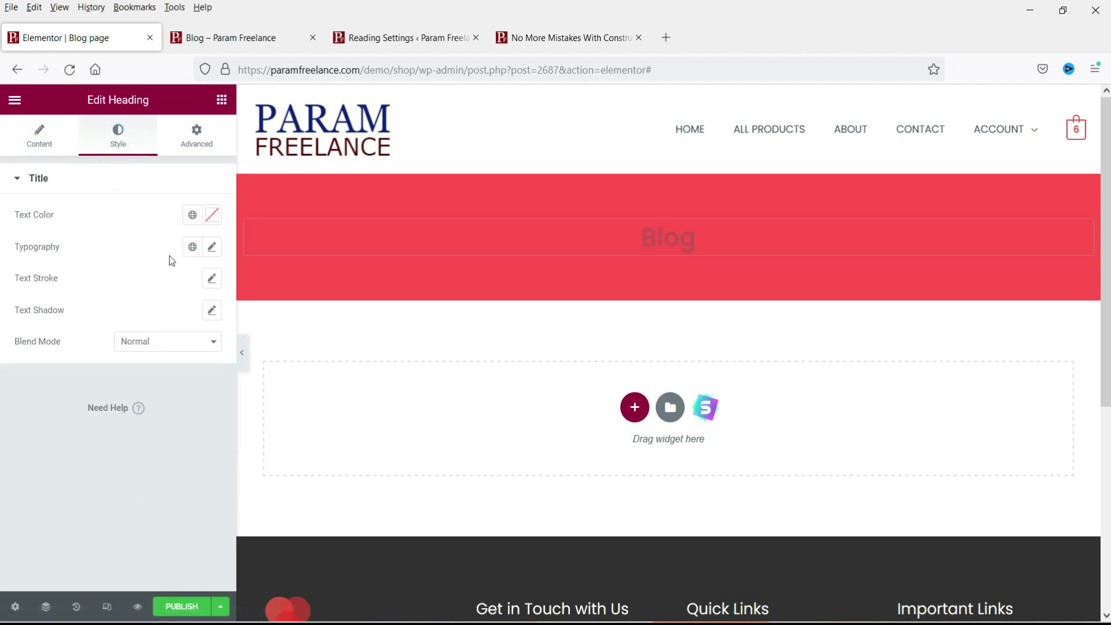
click(189, 216)
scroll(92, 405, down, 4)
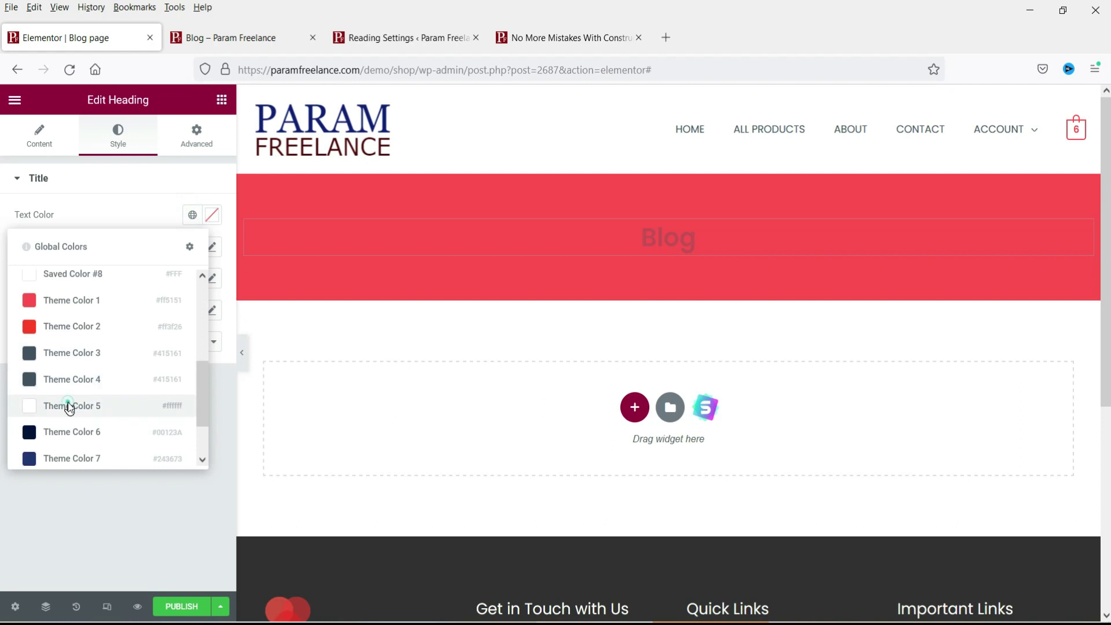
click(69, 402)
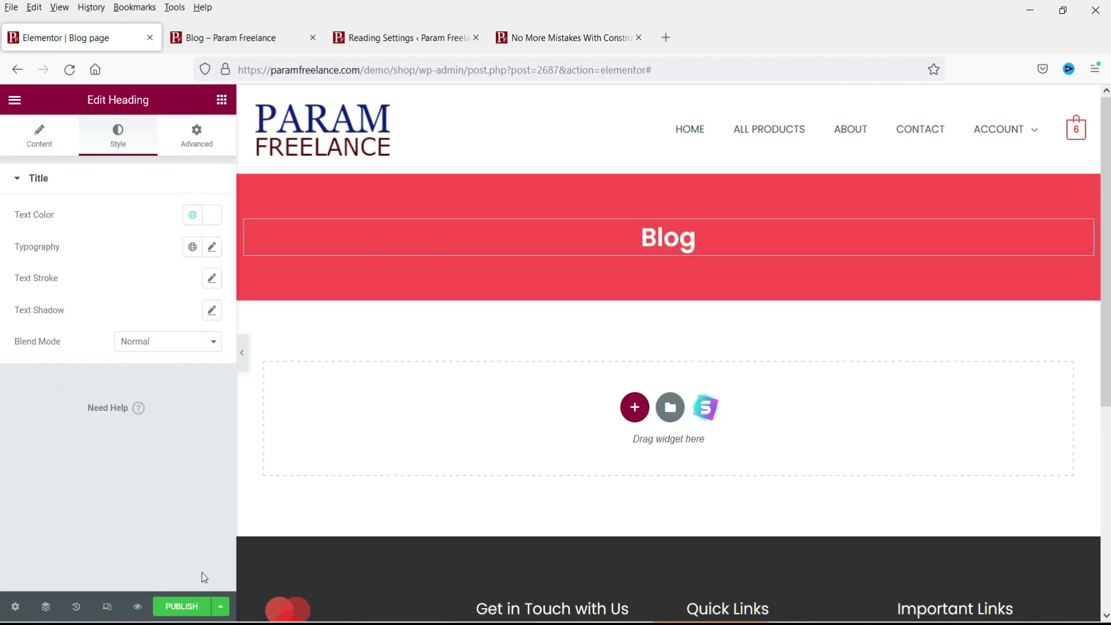
click(634, 407)
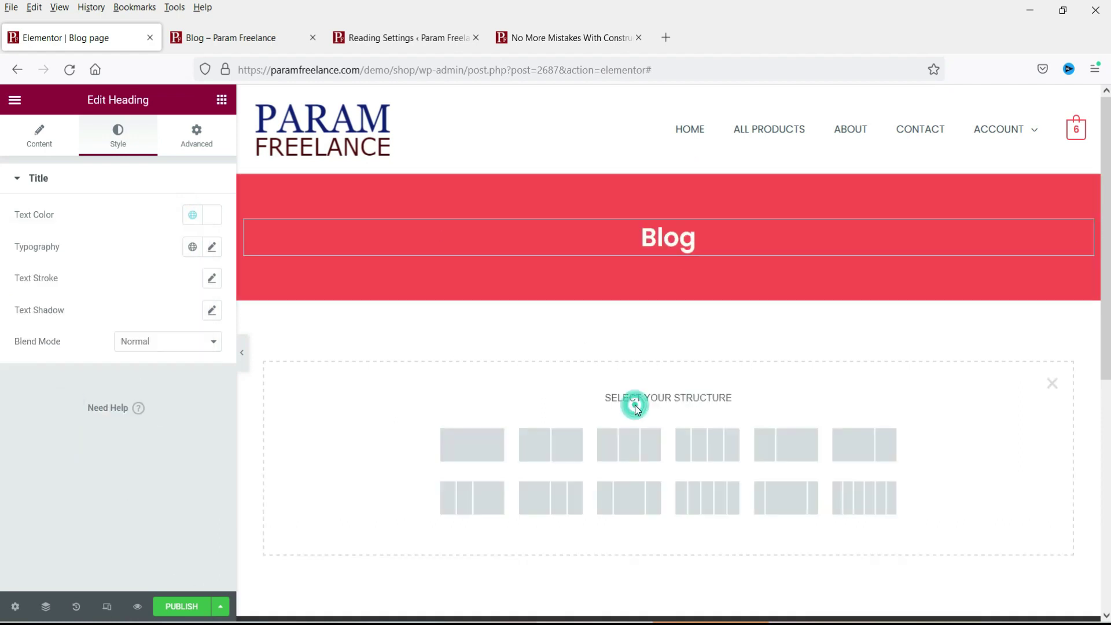
- Add a single-column section below the banner with padding Top 60 and Bottom 60
click(488, 454)
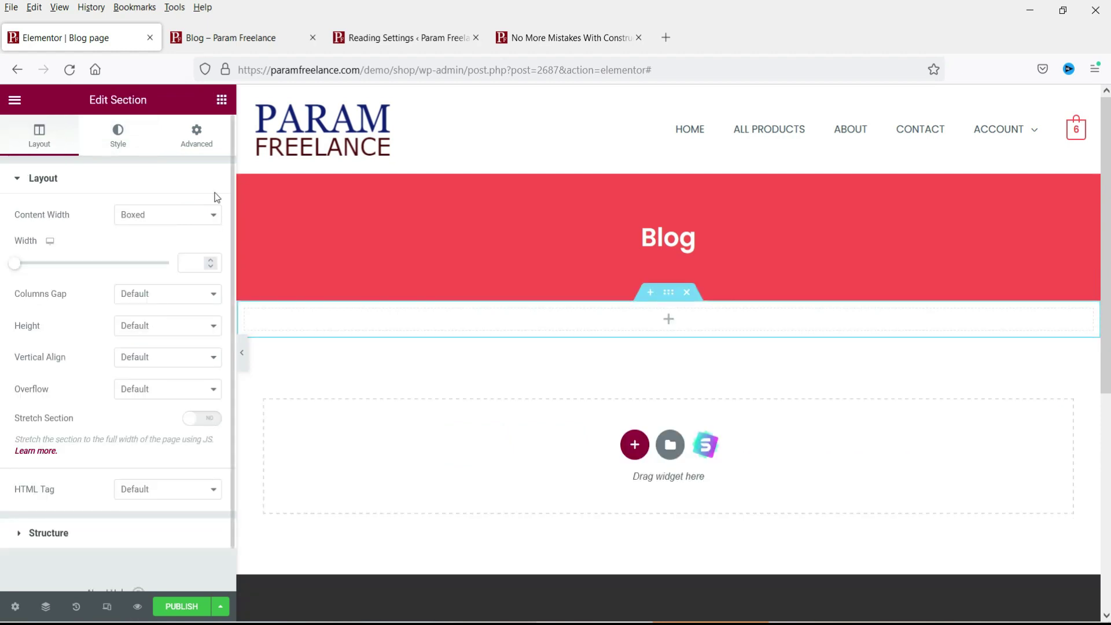
click(199, 134)
click(201, 292)
click(36, 292)
text(60)
click(116, 292)
text(60)
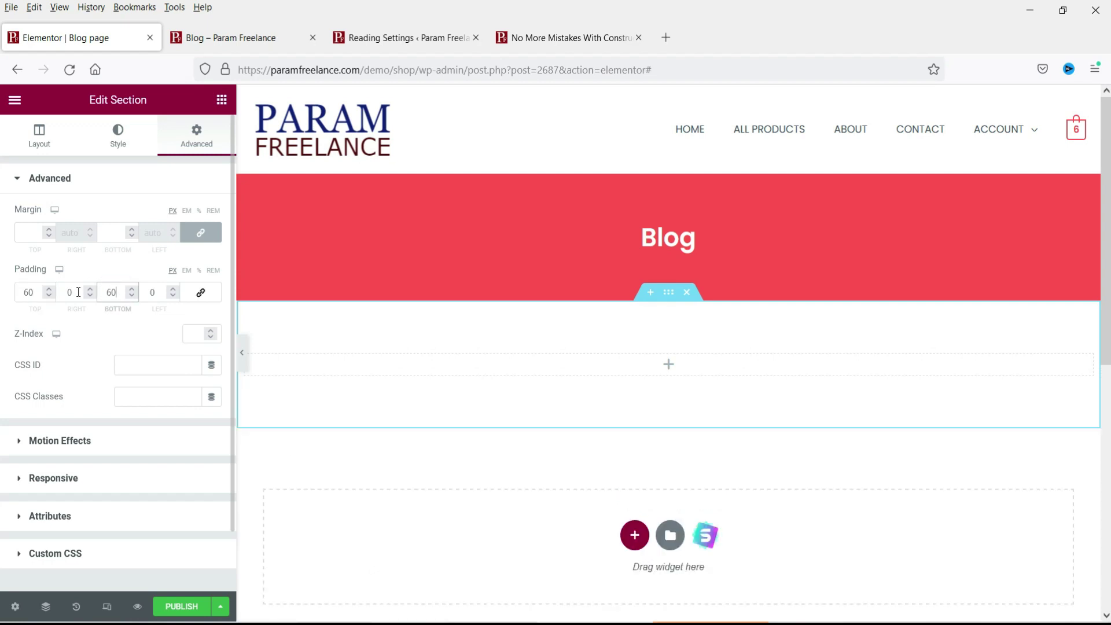
- Place an Archive Posts widget in the new section, showing posts in three columns
click(669, 365)
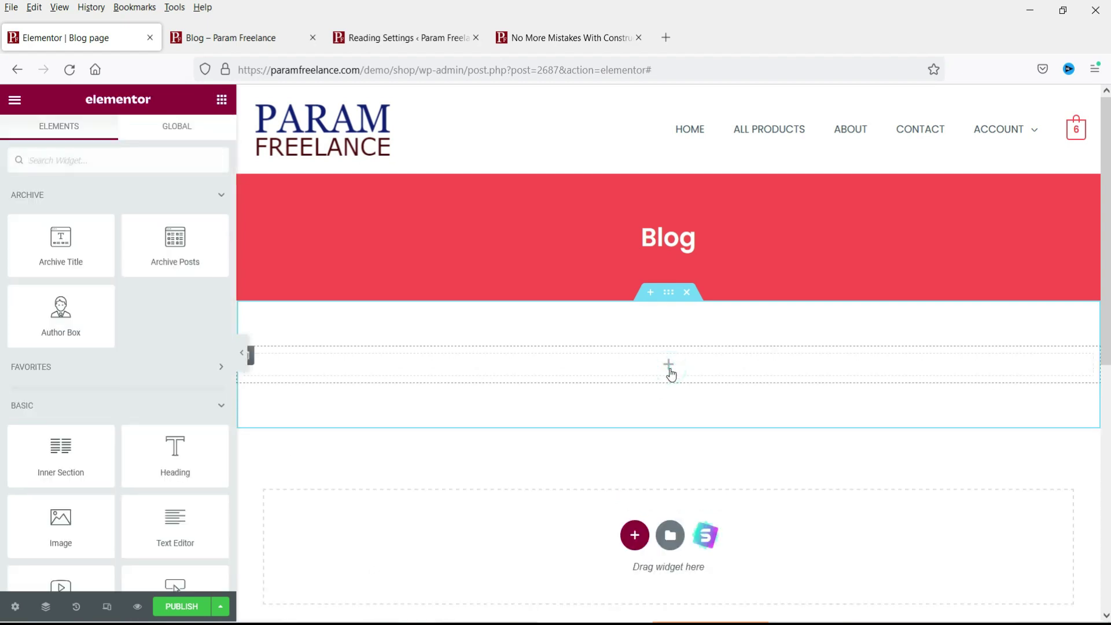
drag(166, 237, 480, 362)
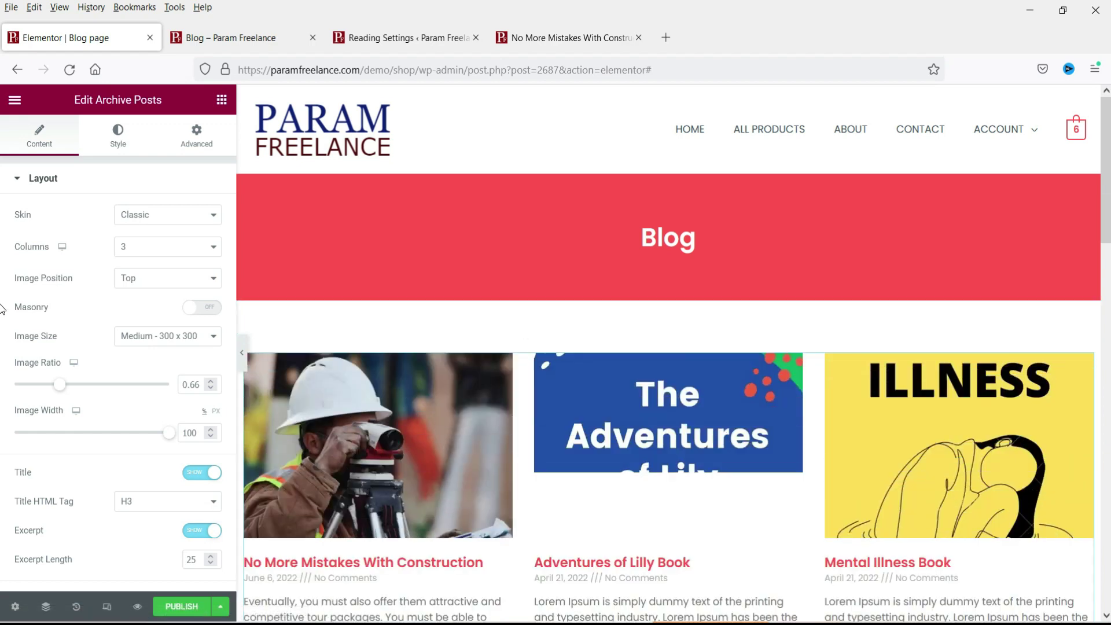
scroll(1092, 322, down, 5)
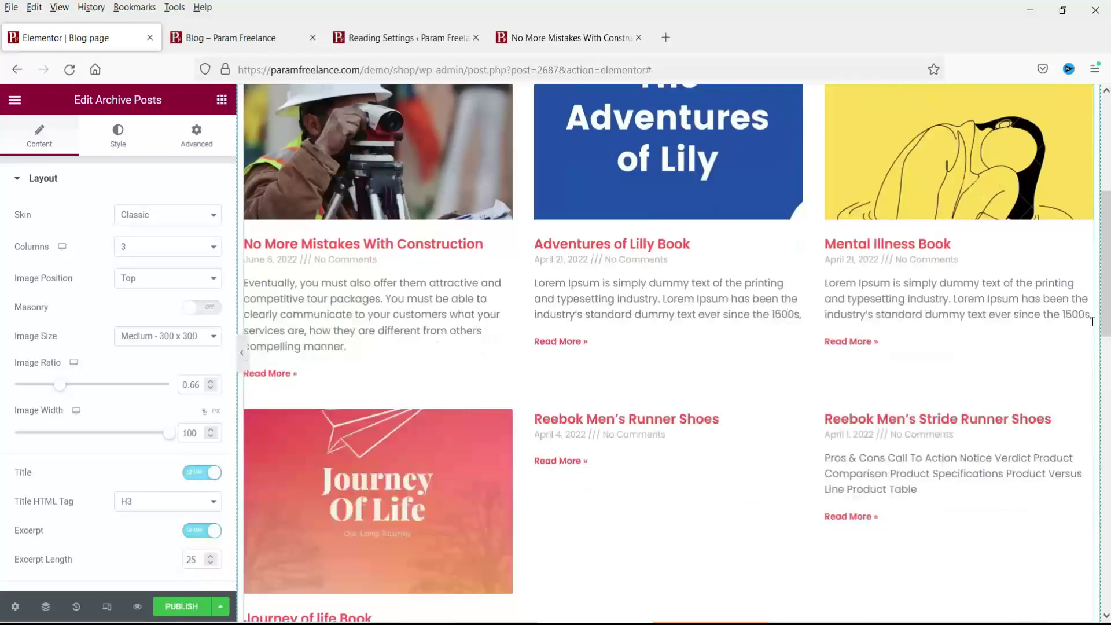
scroll(1092, 321, up, 5)
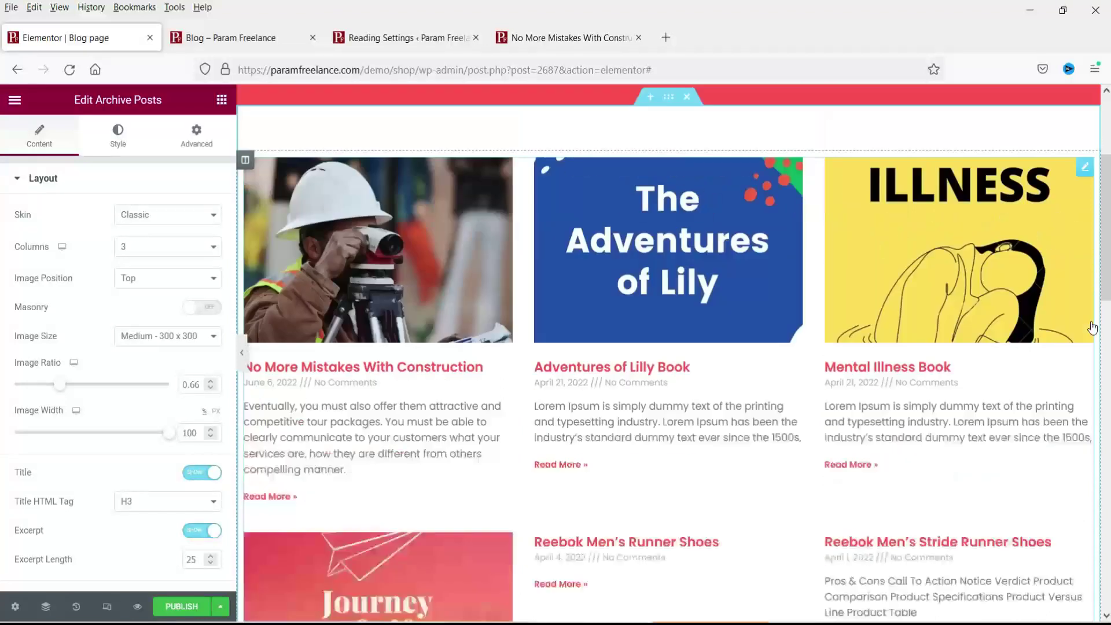
click(130, 218)
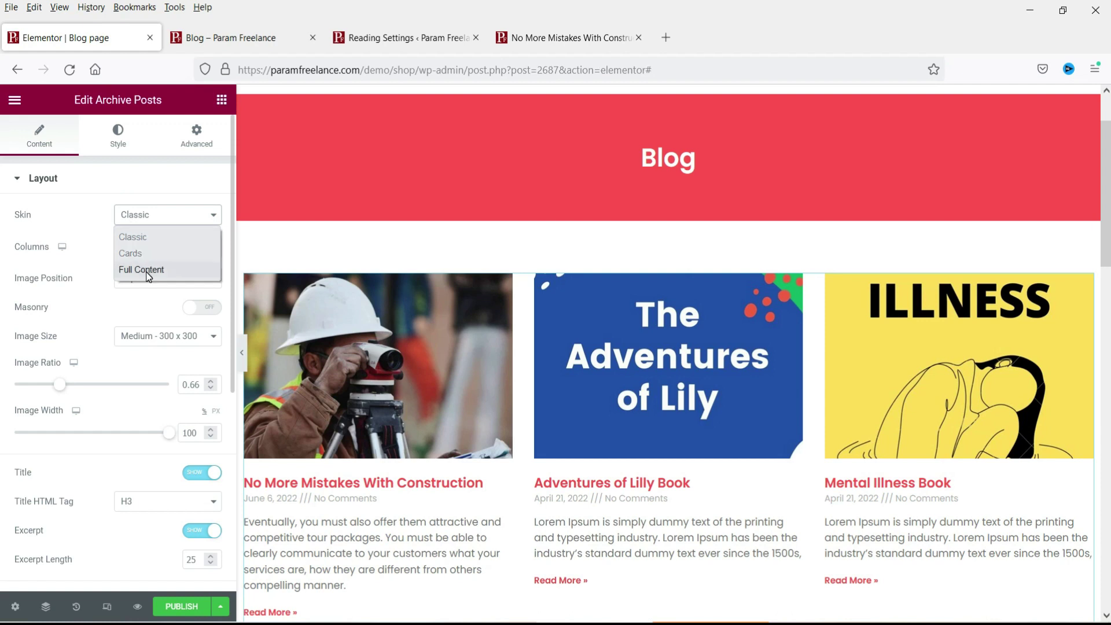
click(130, 253)
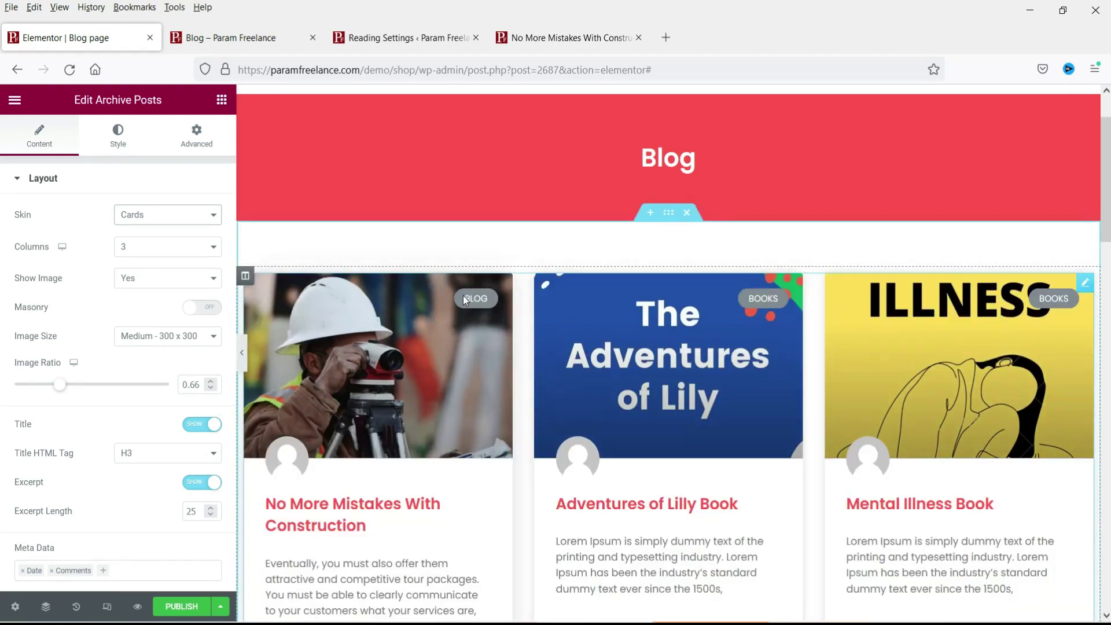
scroll(969, 328, down, 3)
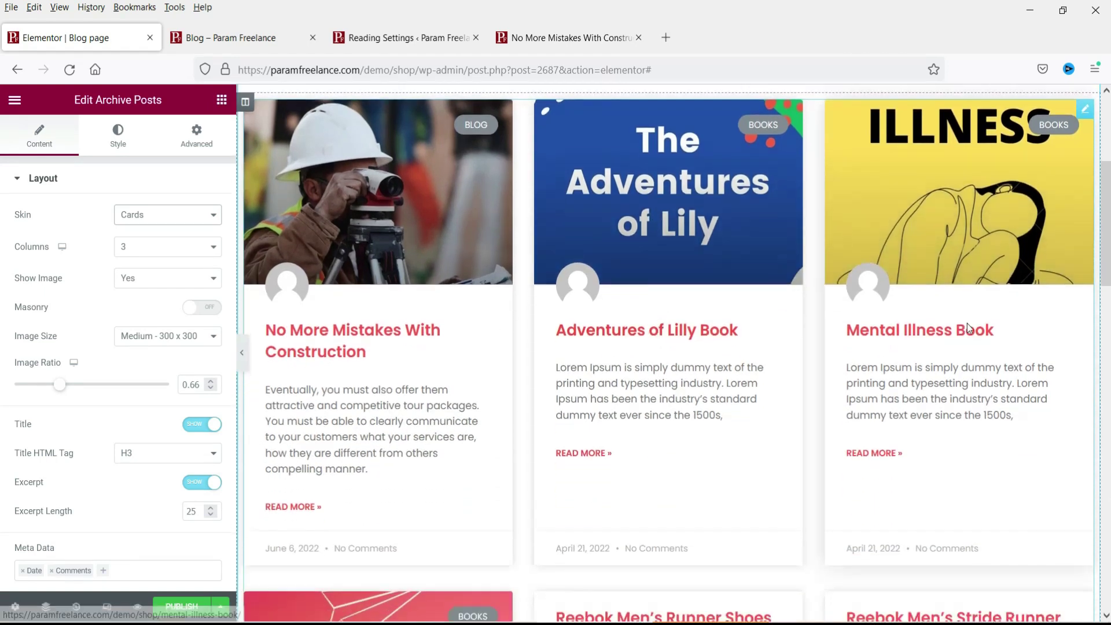
scroll(969, 329, down, 1)
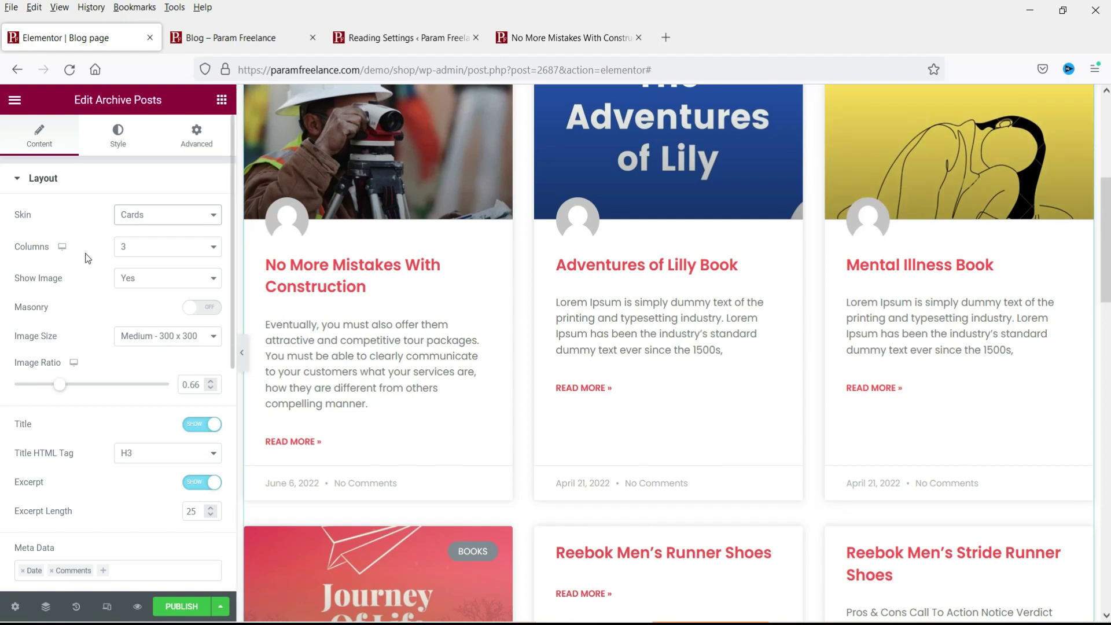
click(141, 254)
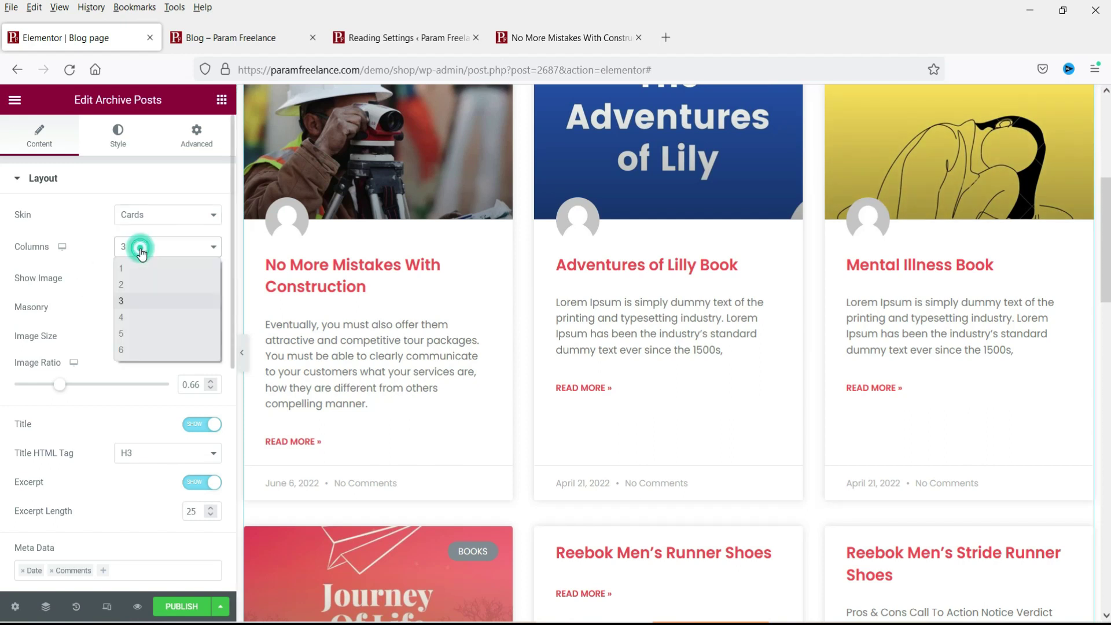
click(150, 317)
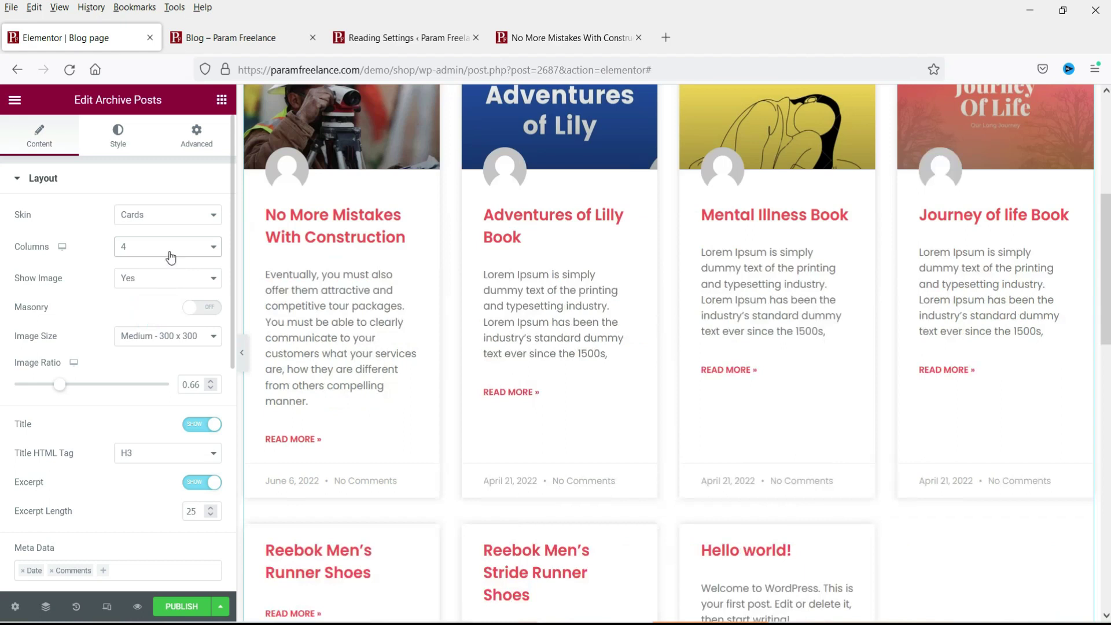
click(171, 257)
click(163, 289)
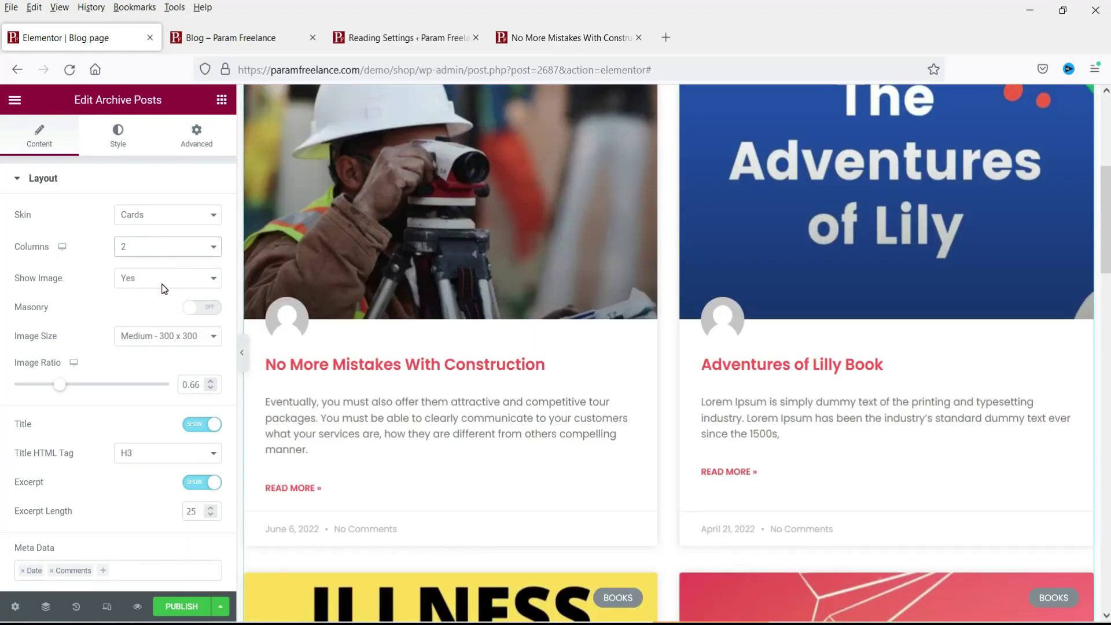
click(151, 250)
click(151, 302)
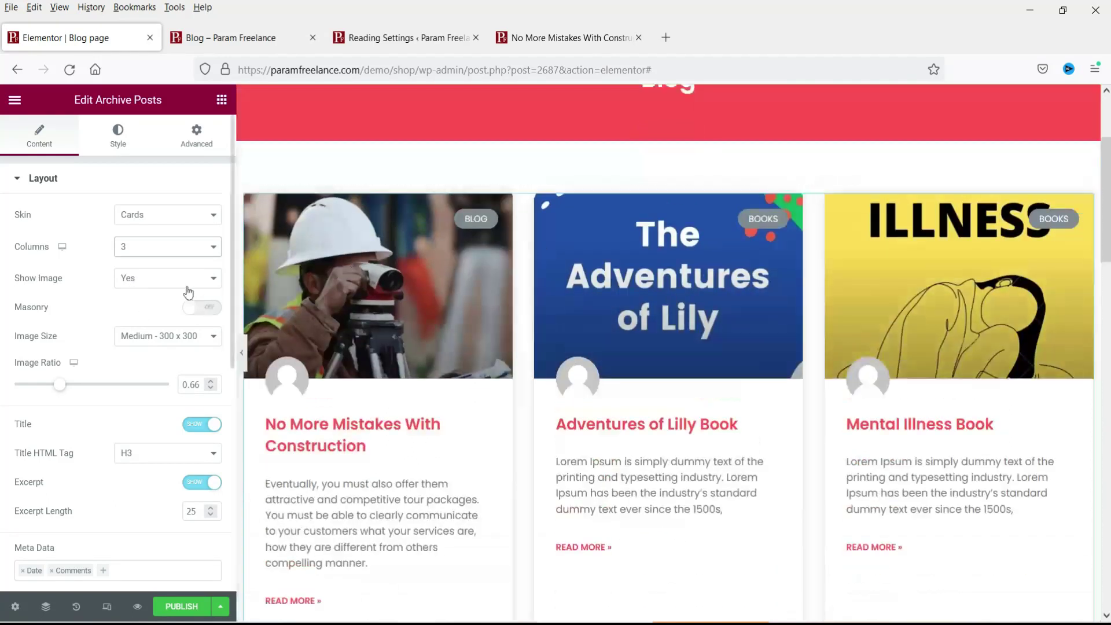
click(145, 284)
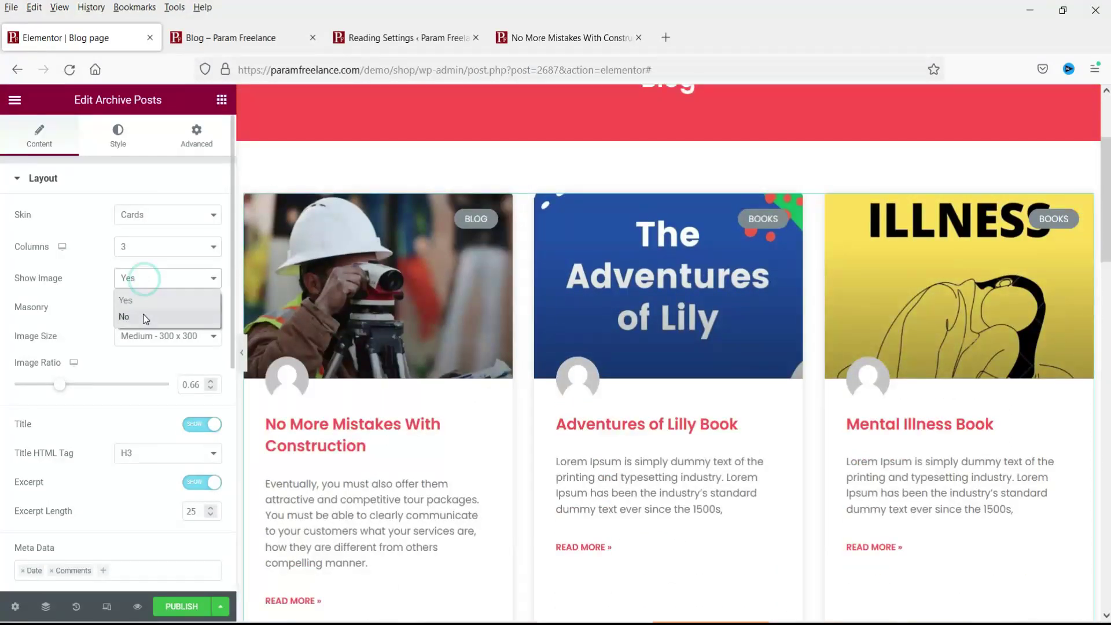
click(145, 318)
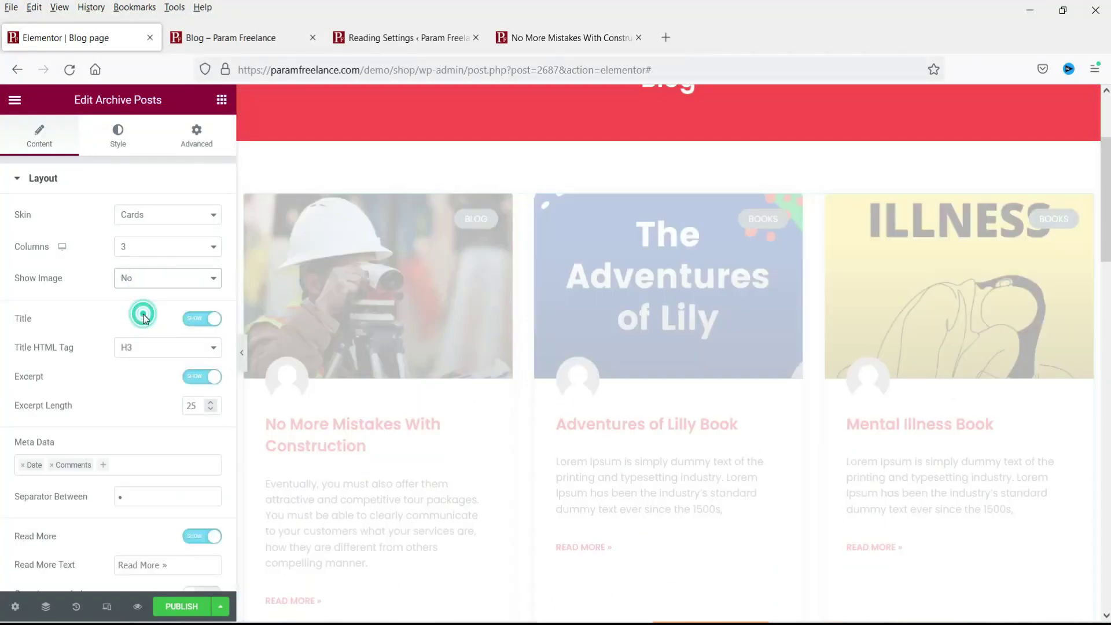
click(148, 284)
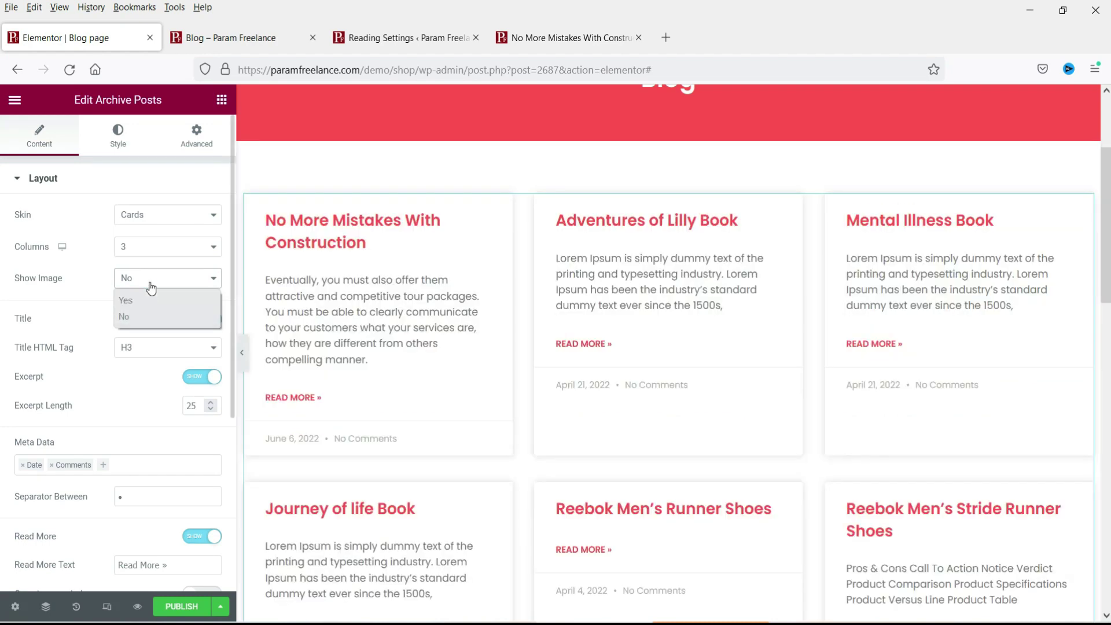
click(149, 300)
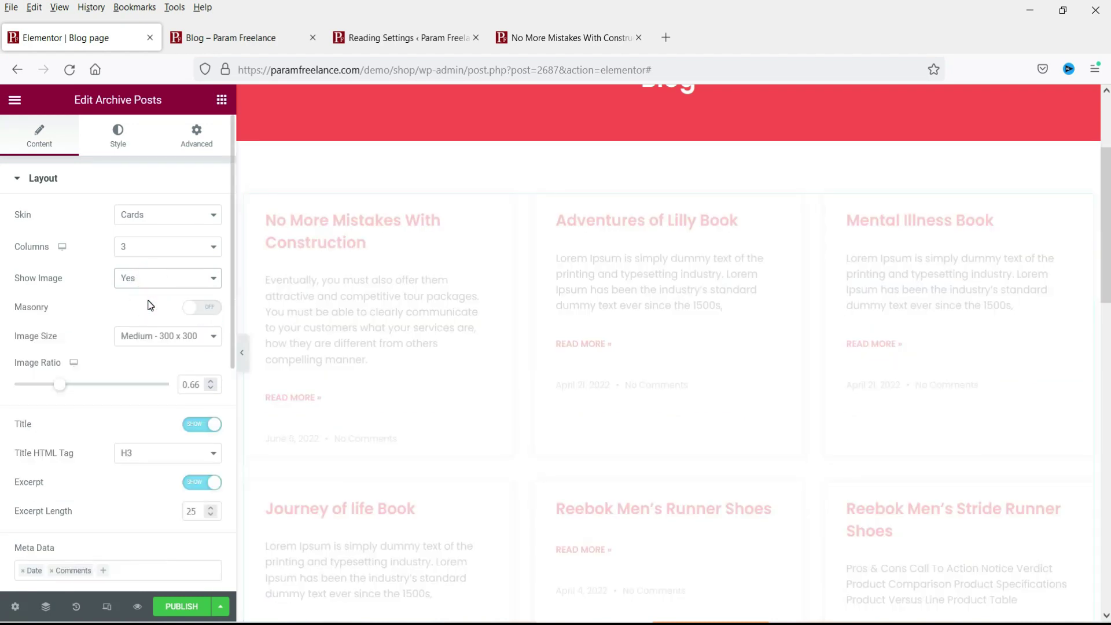
scroll(954, 417, down, 3)
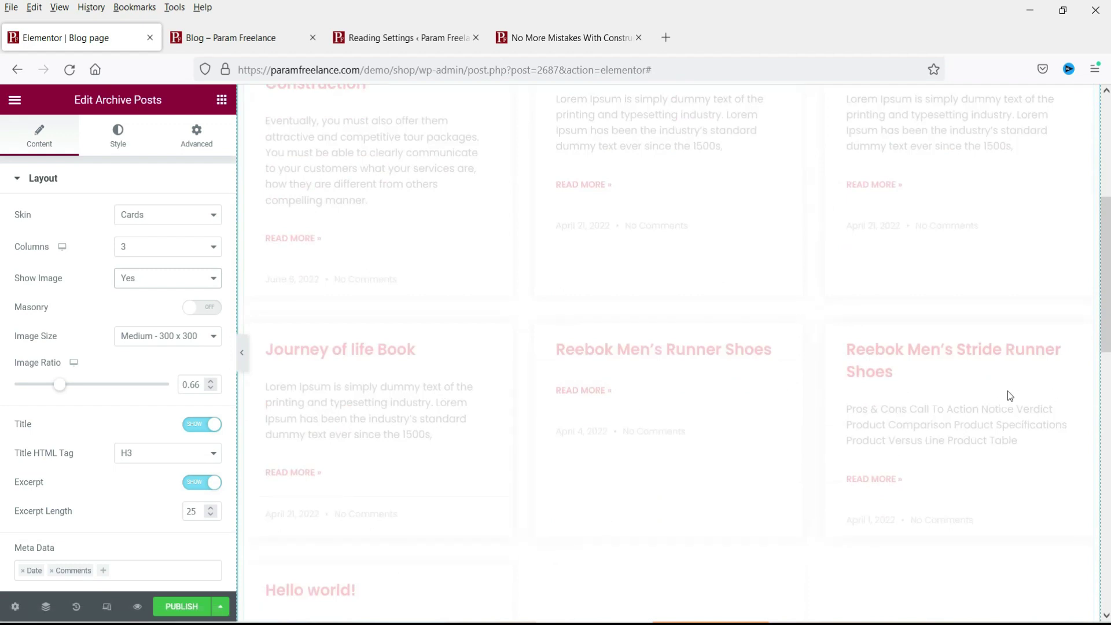
scroll(752, 371, down, 5)
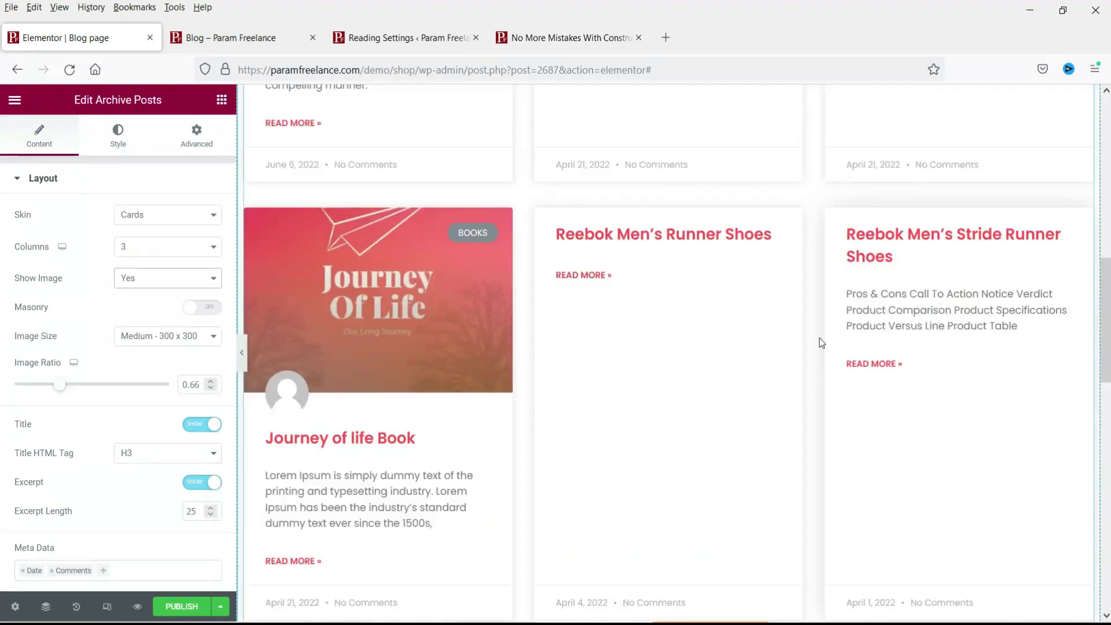
scroll(513, 292, down, 3)
scroll(488, 286, up, 8)
scroll(91, 317, down, 2)
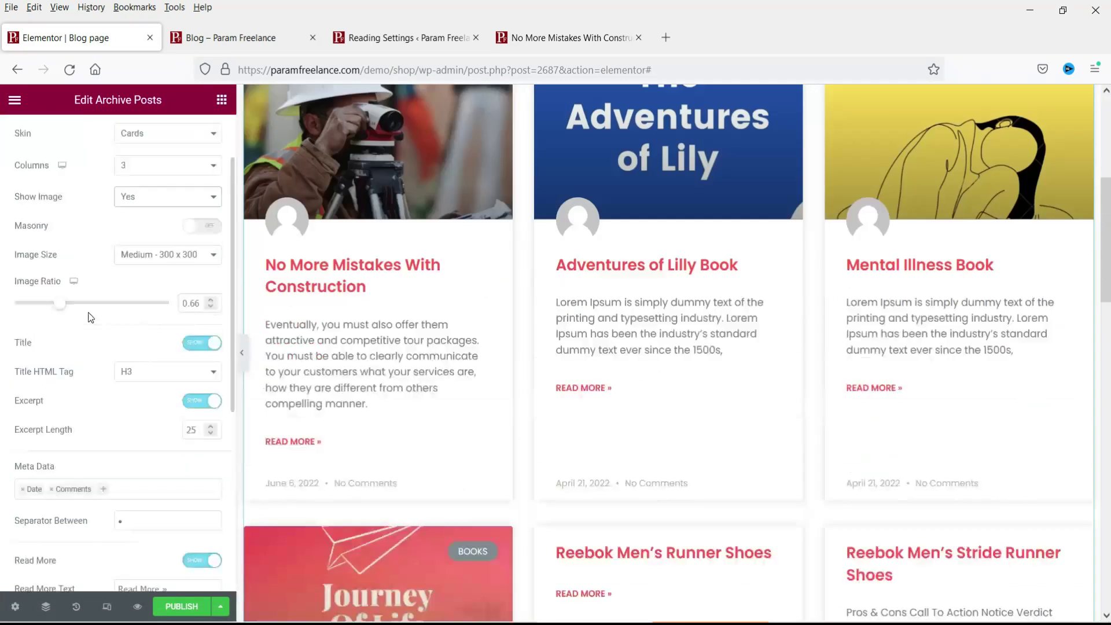
- Turn on Masonry layout for the Archive Posts cards
click(202, 226)
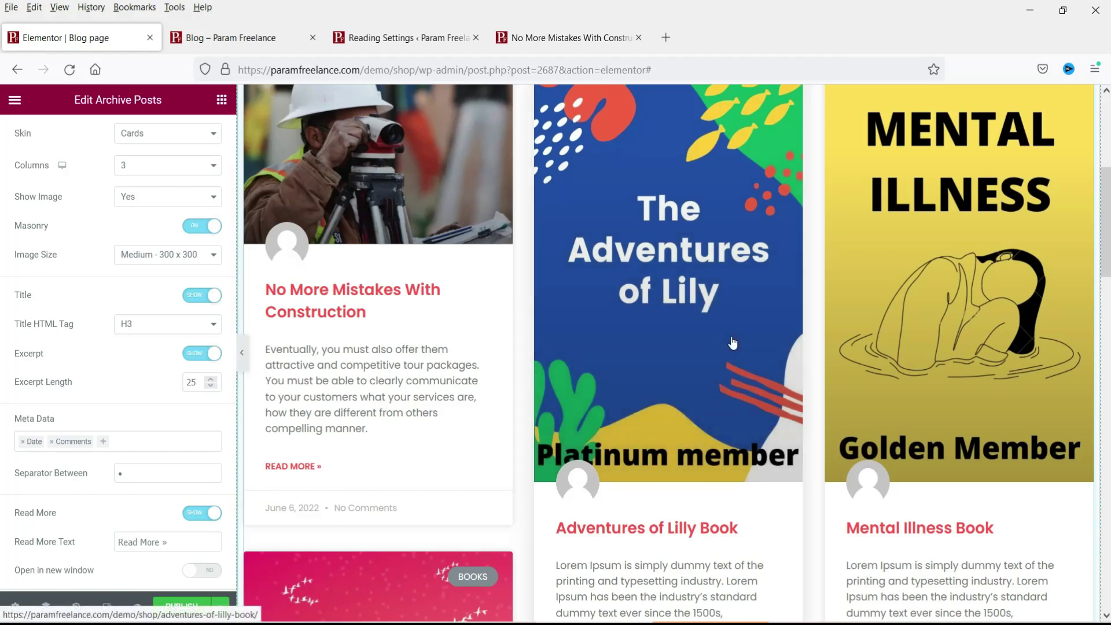
scroll(991, 278, up, 3)
scroll(991, 278, down, 12)
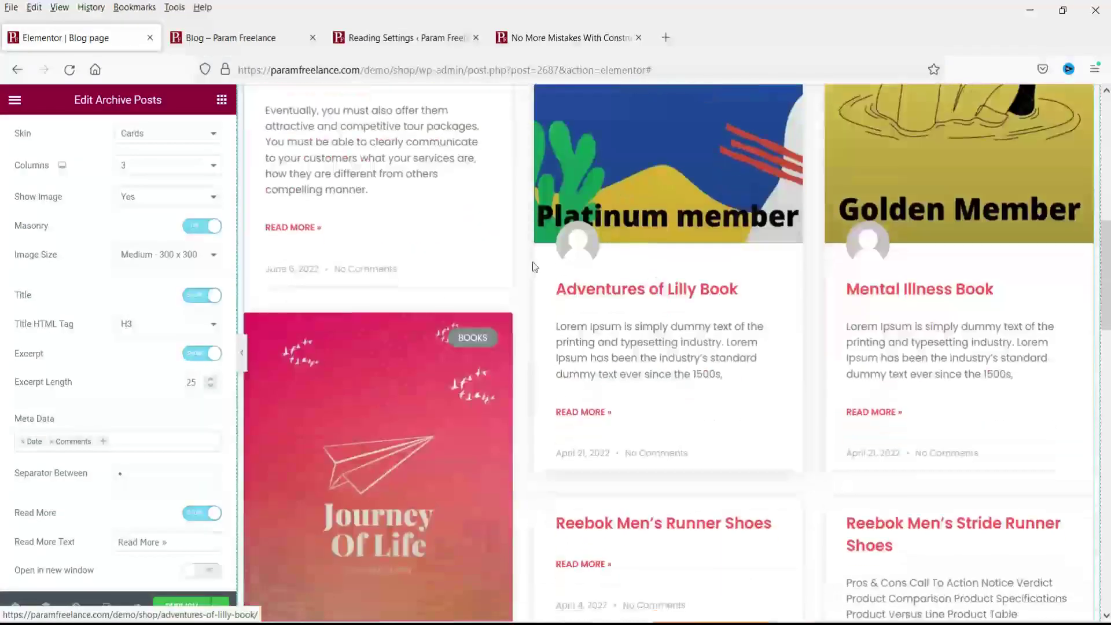
scroll(545, 356, up, 7)
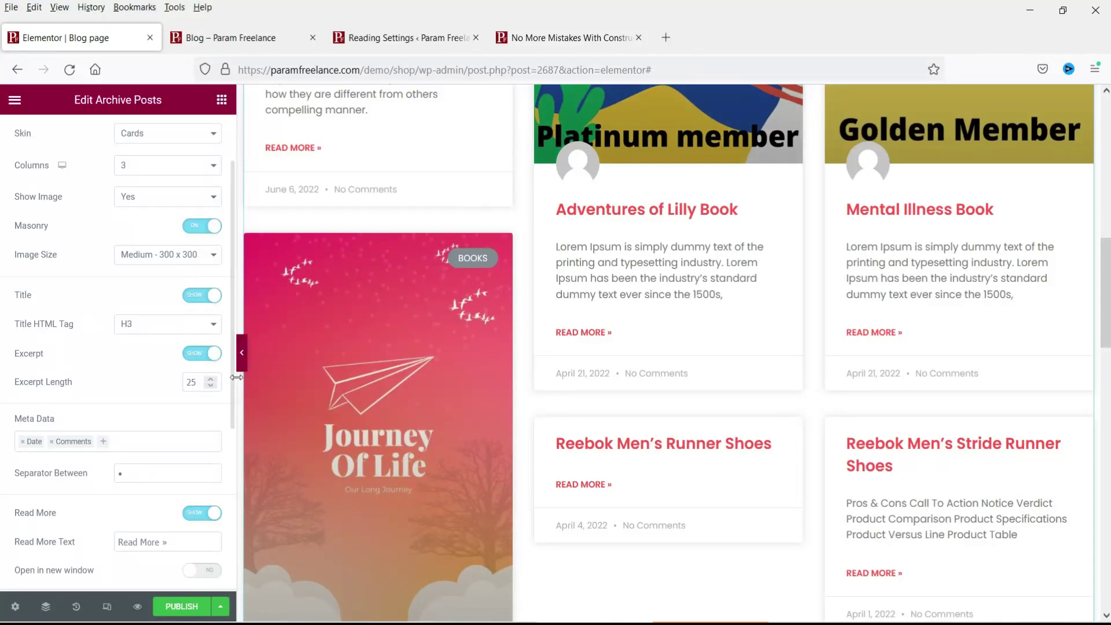
scroll(250, 393, up, 7)
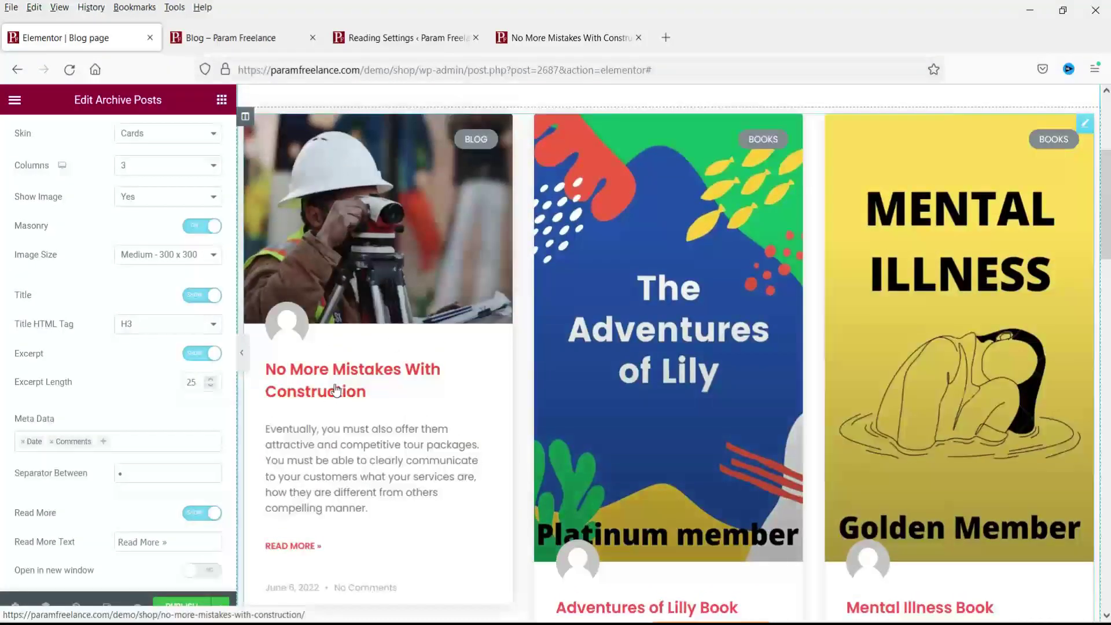
- Toggle the Excerpt and Title options off and back on to compare
click(197, 354)
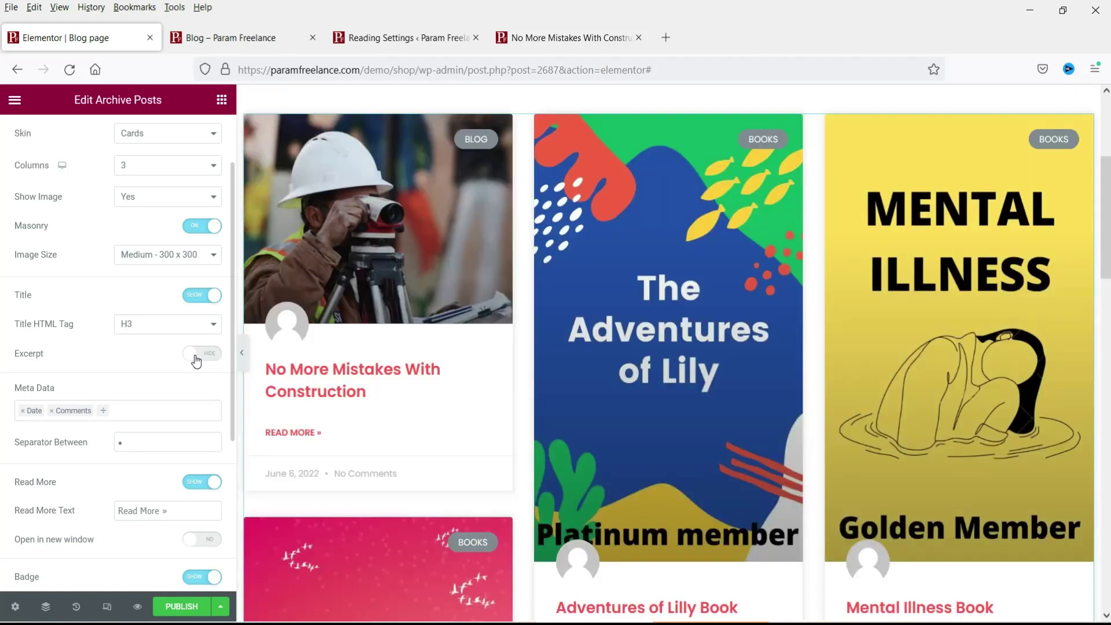
click(202, 354)
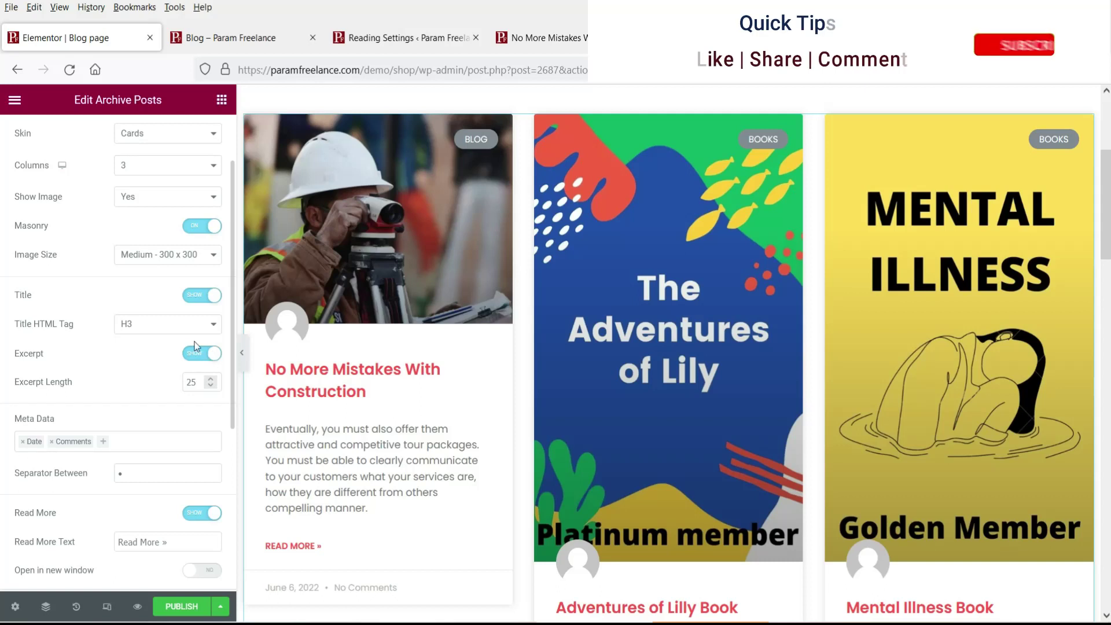
scroll(436, 346, down, 1)
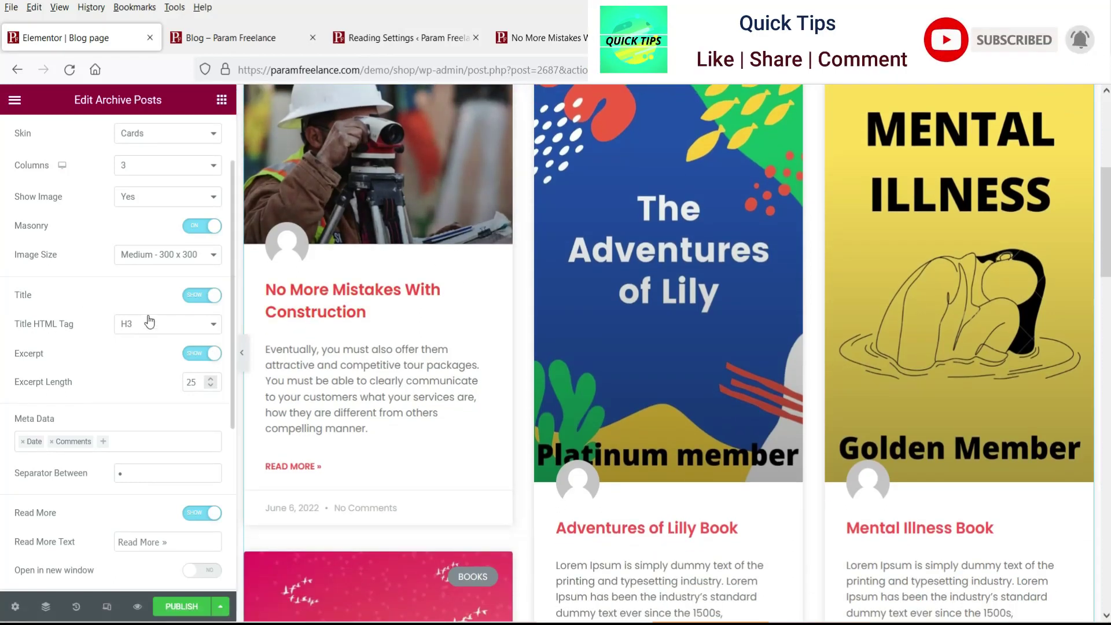
click(195, 298)
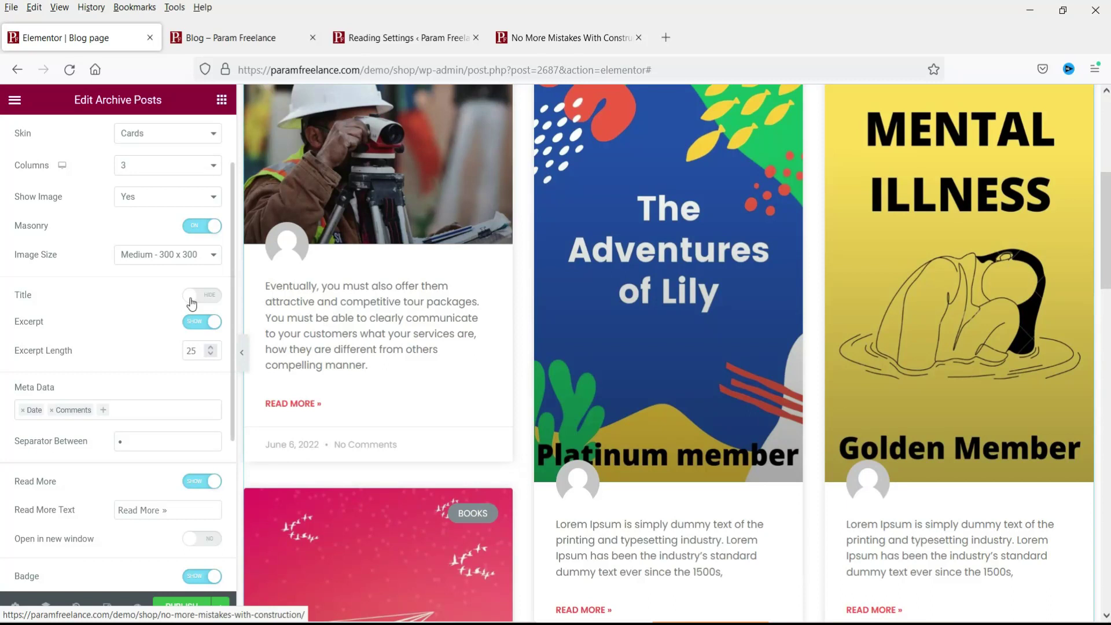
click(207, 296)
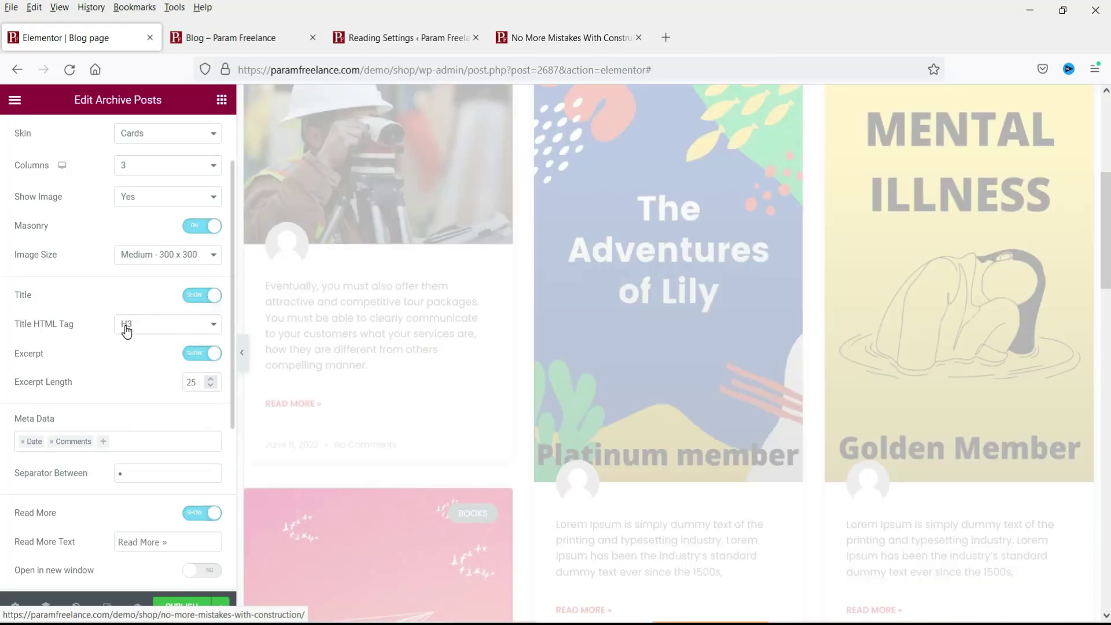
scroll(488, 321, down, 3)
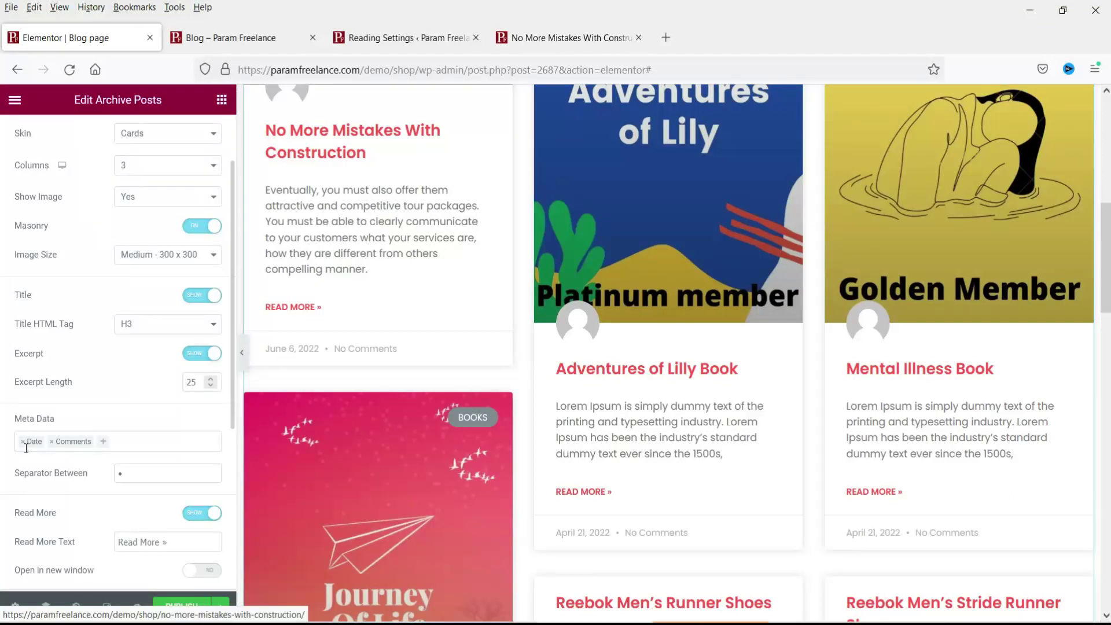
scroll(91, 408, down, 3)
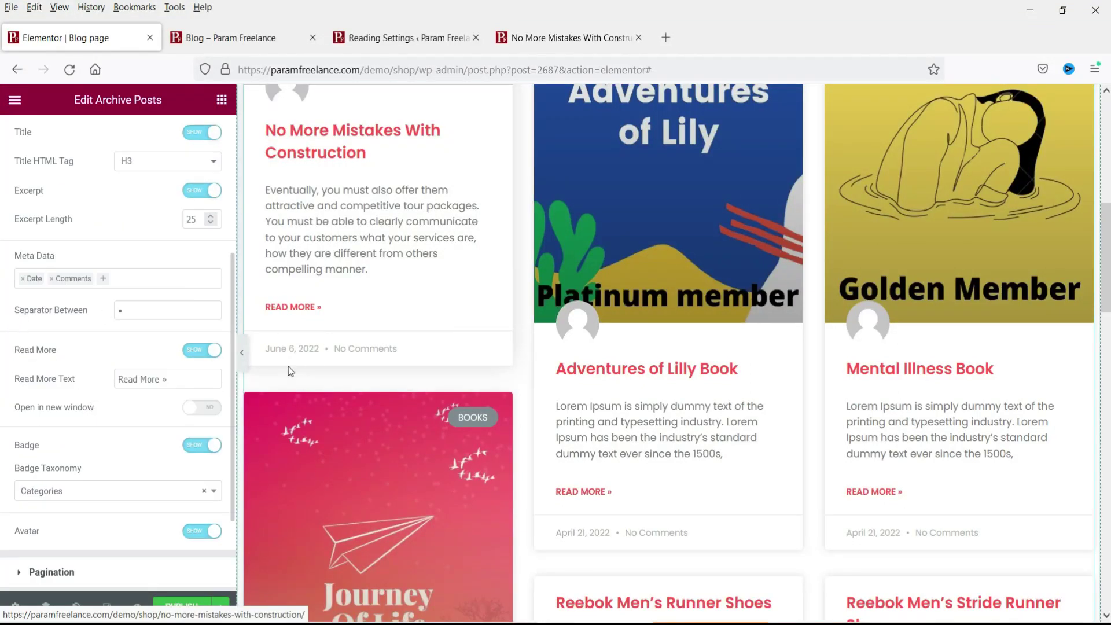
- Rework the cards' Meta Data tags so only Date remains, dropping Author and Comments
click(22, 284)
click(22, 279)
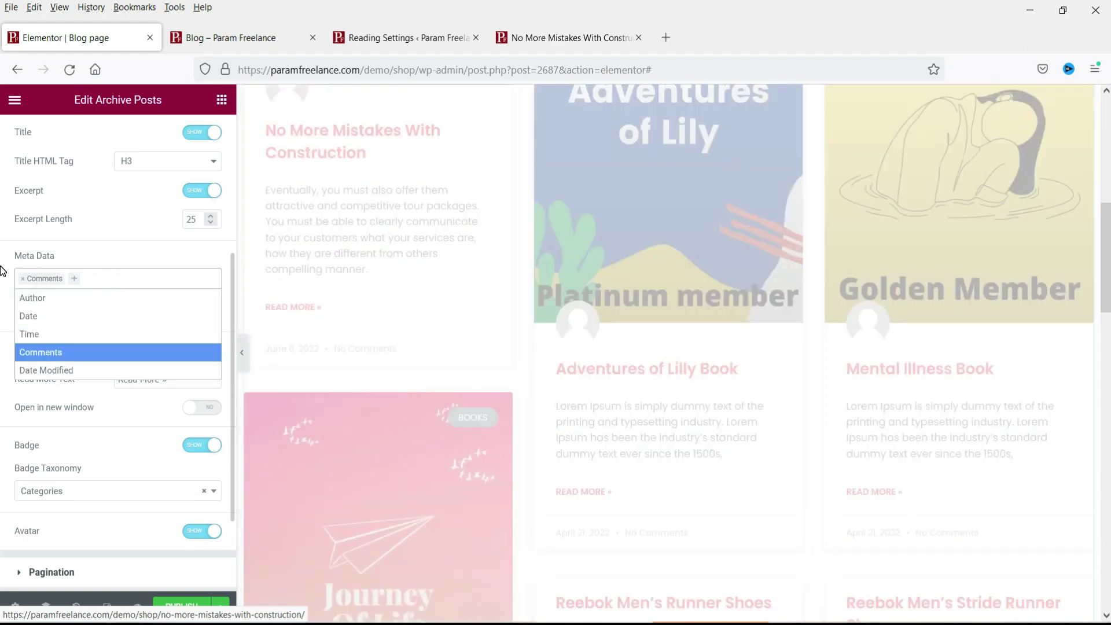
click(2, 271)
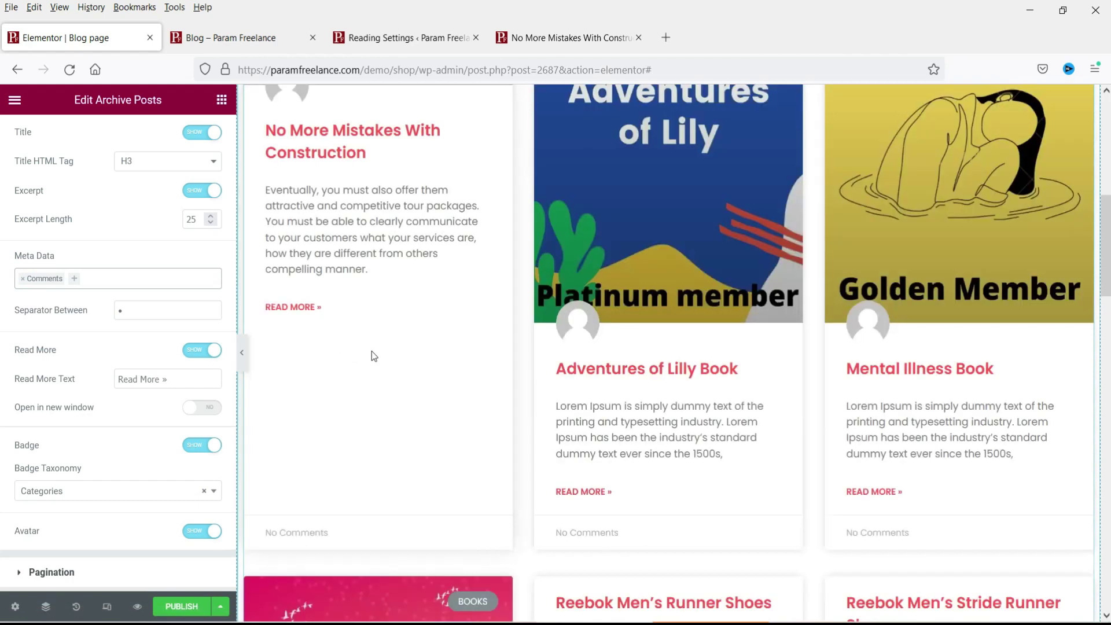
click(22, 279)
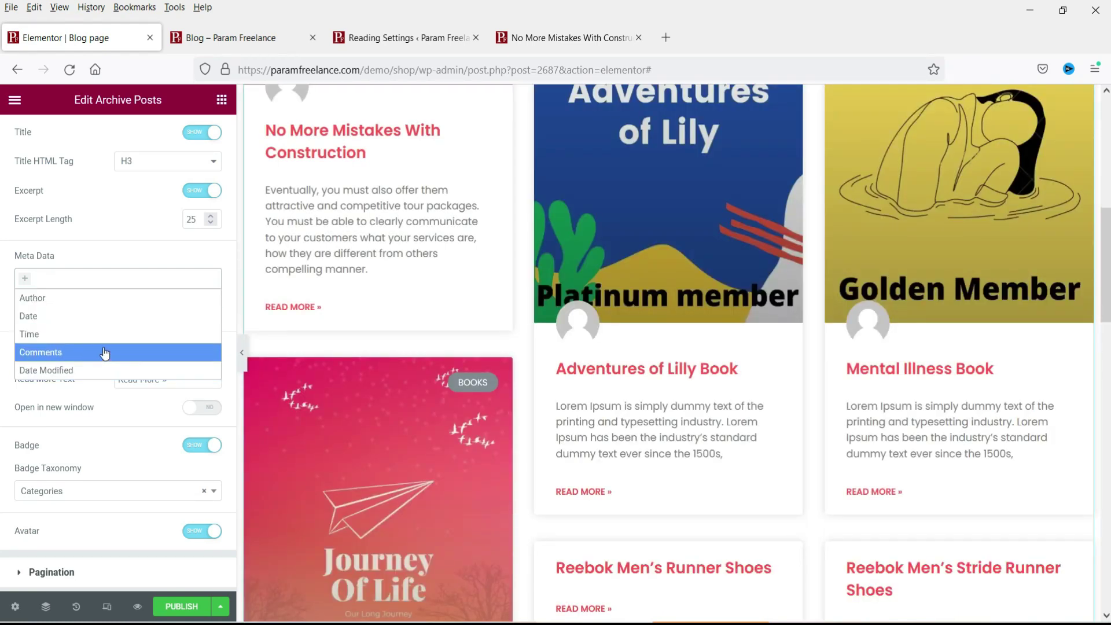
click(95, 297)
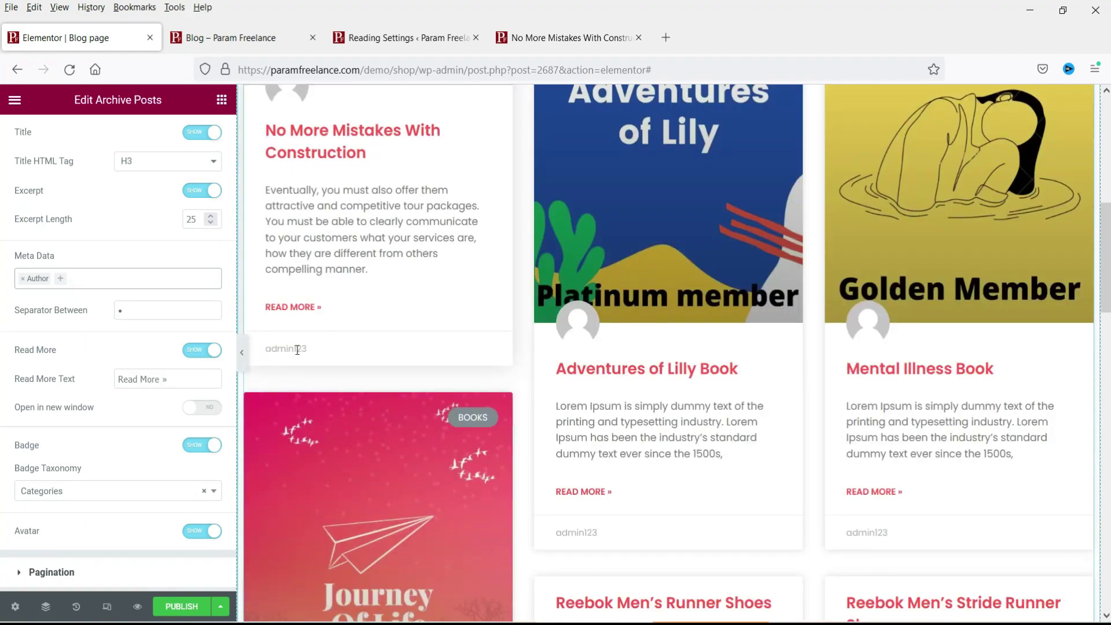
click(23, 282)
click(55, 317)
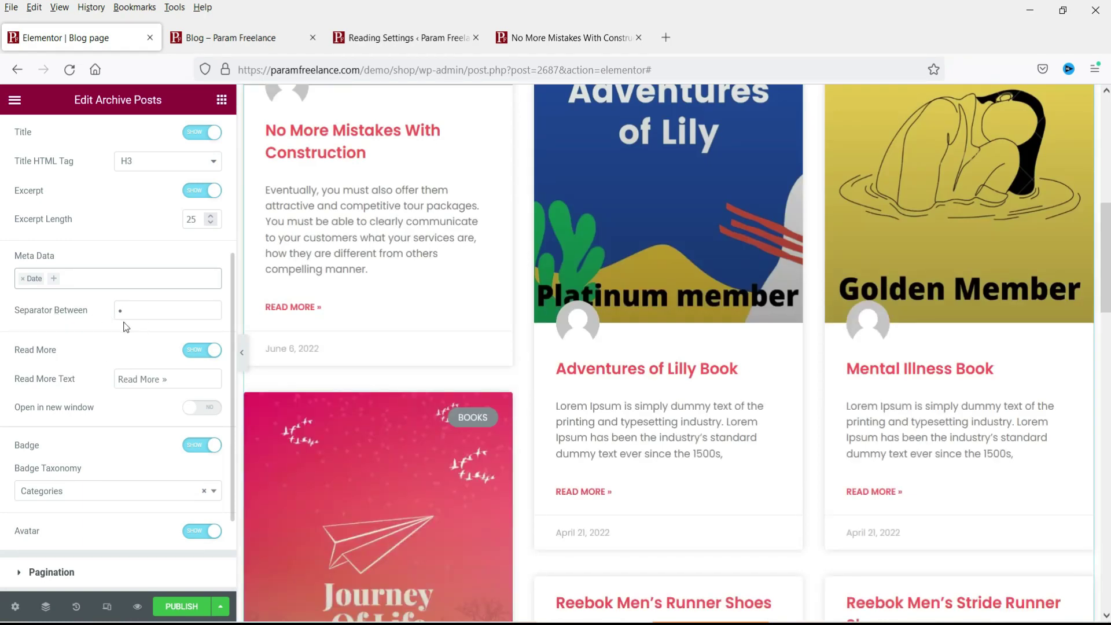
scroll(391, 296, up, 3)
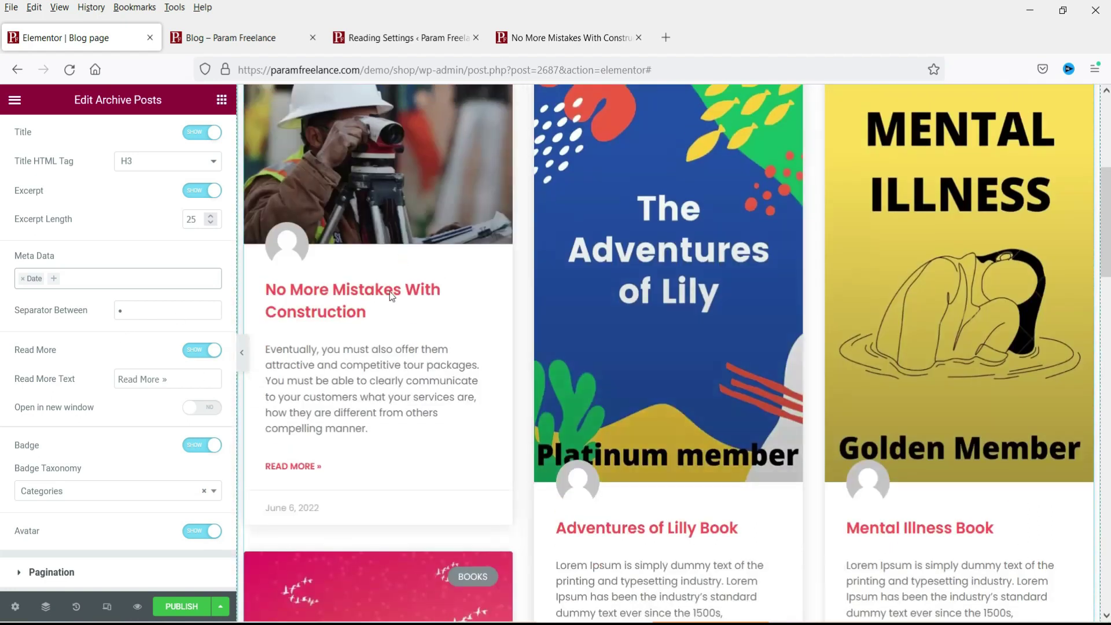
scroll(114, 353, down, 3)
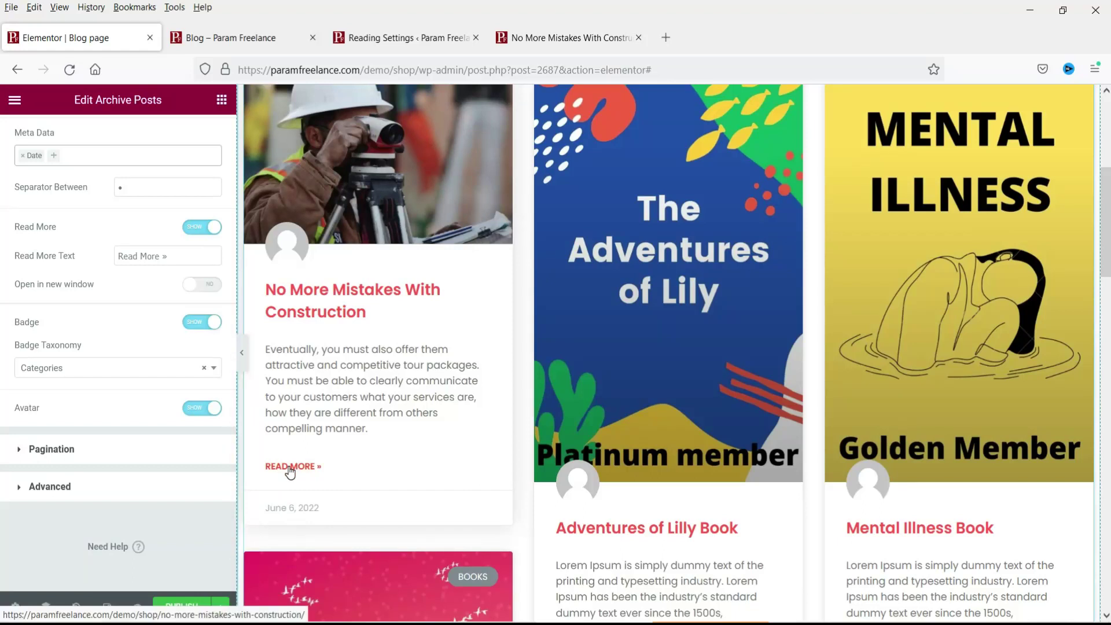
- Toggle Read More and Badge off and on, keeping Categories as the badge taxonomy
click(195, 226)
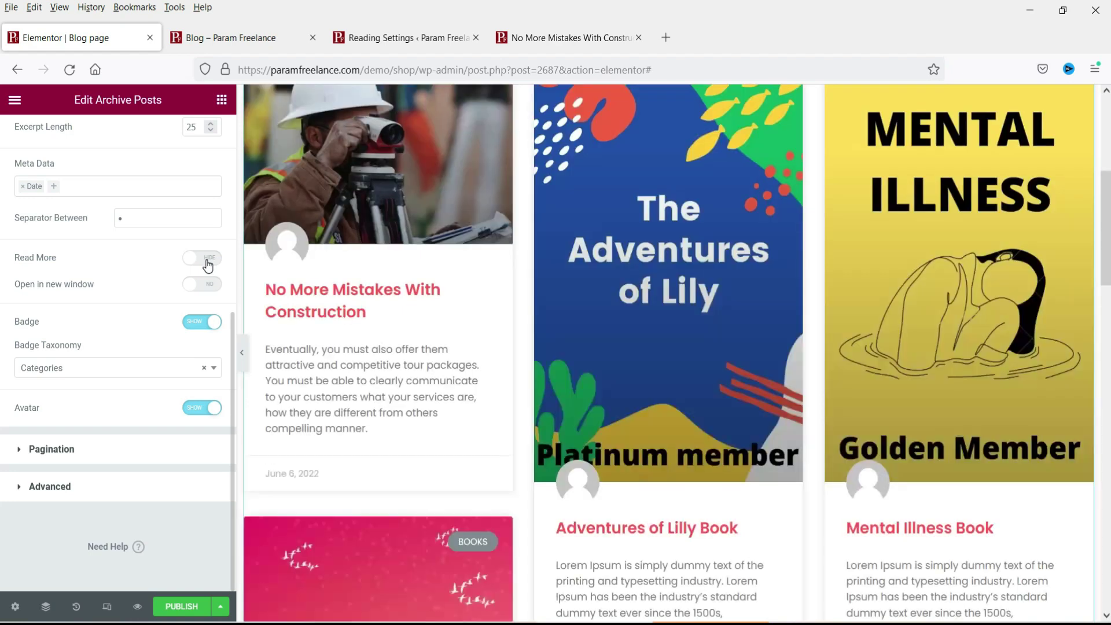
click(207, 260)
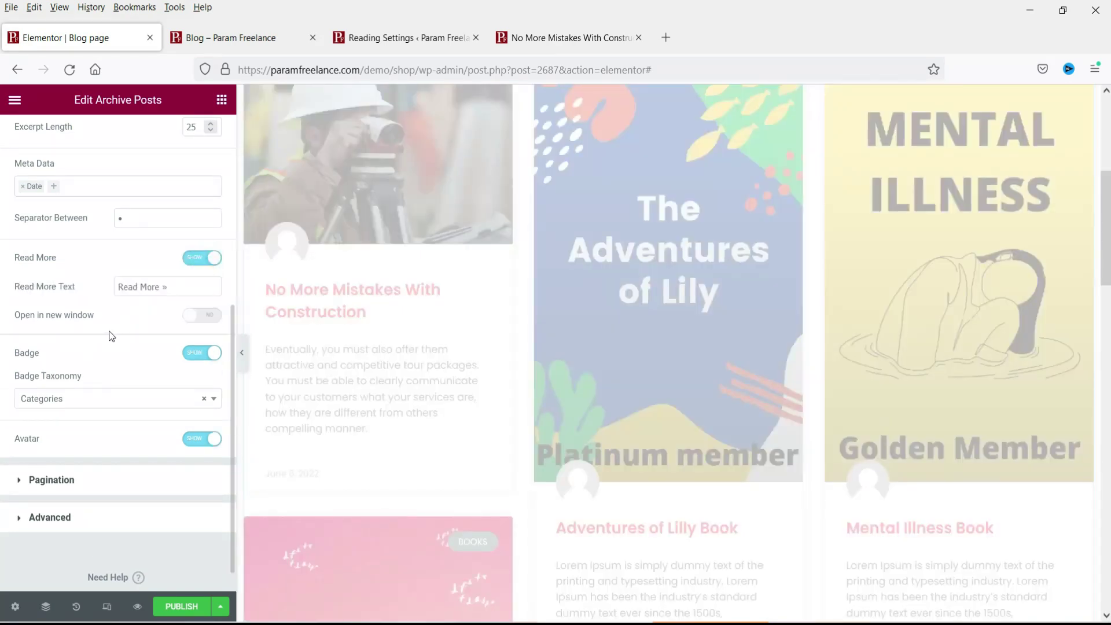
scroll(153, 350, down, 1)
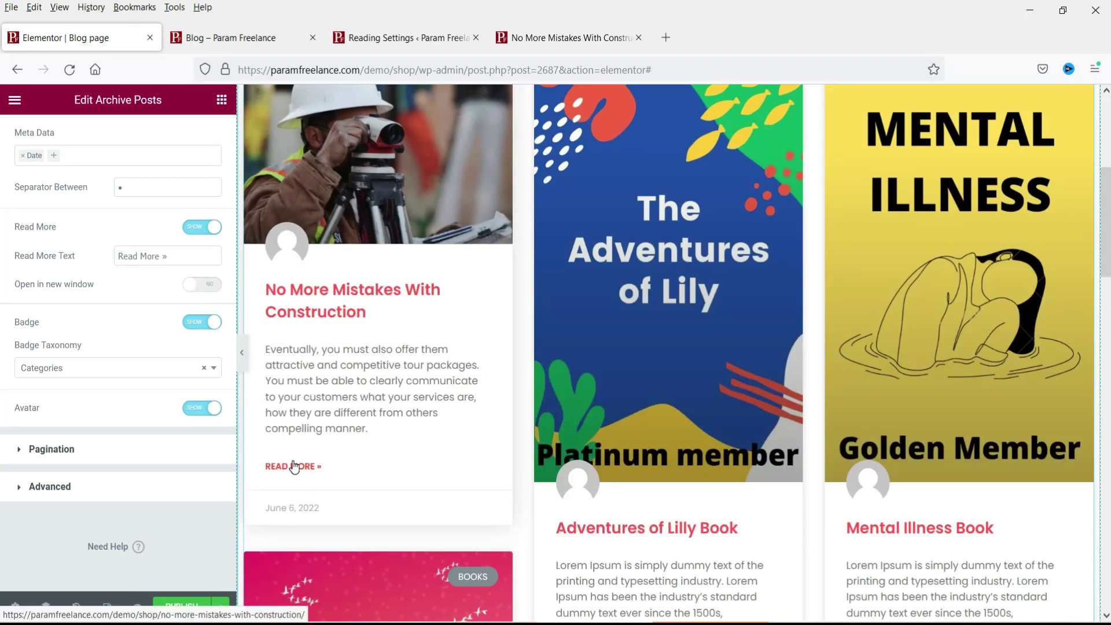
scroll(325, 322, up, 2)
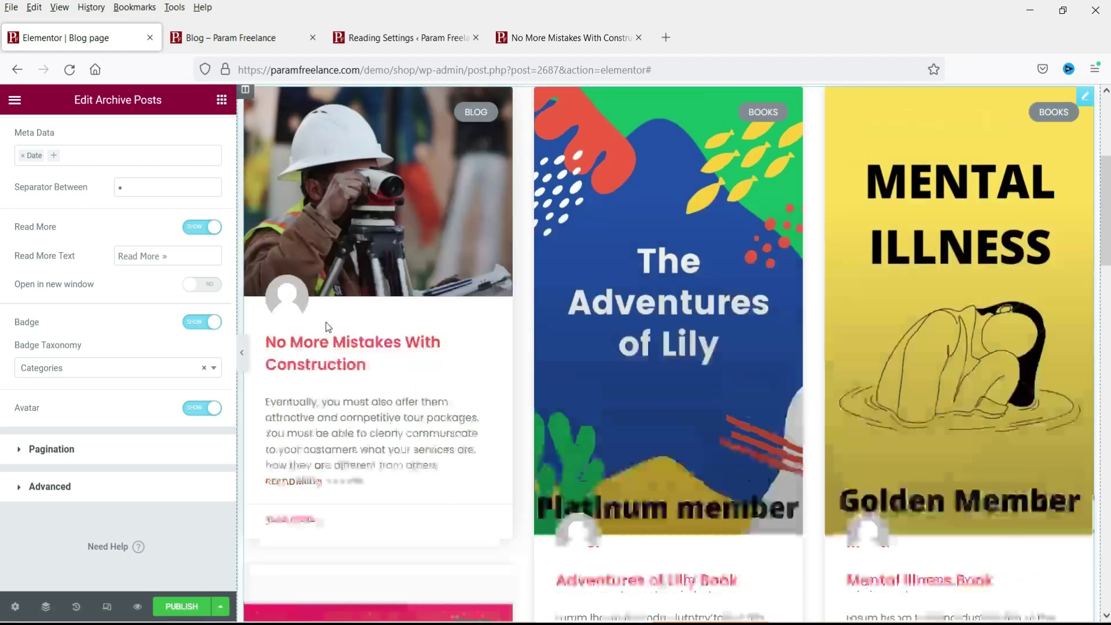
click(200, 322)
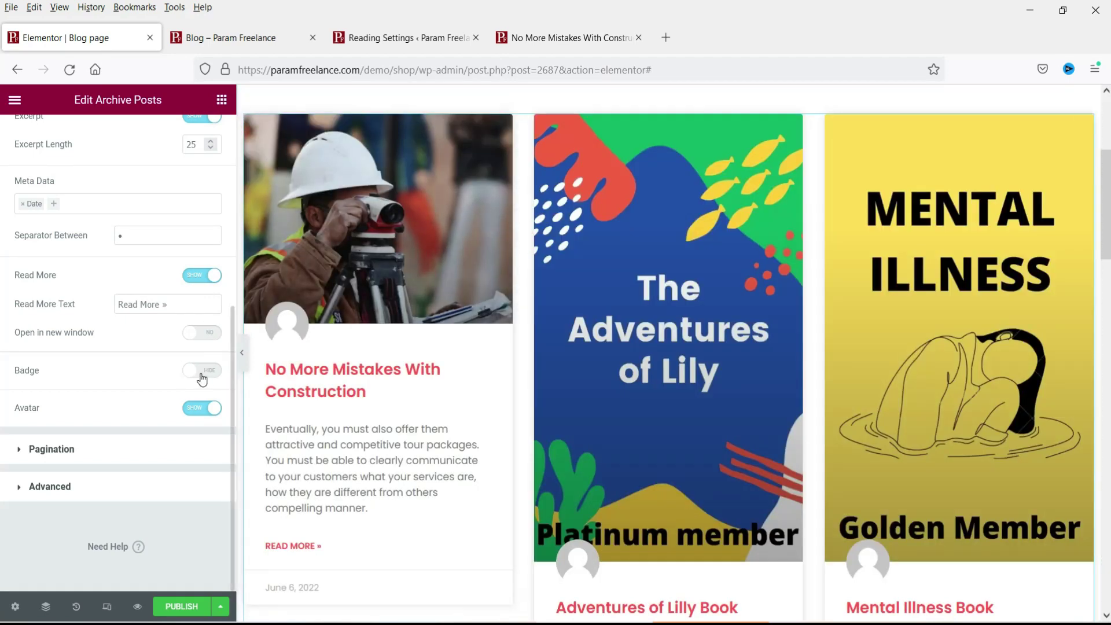
click(202, 371)
click(96, 427)
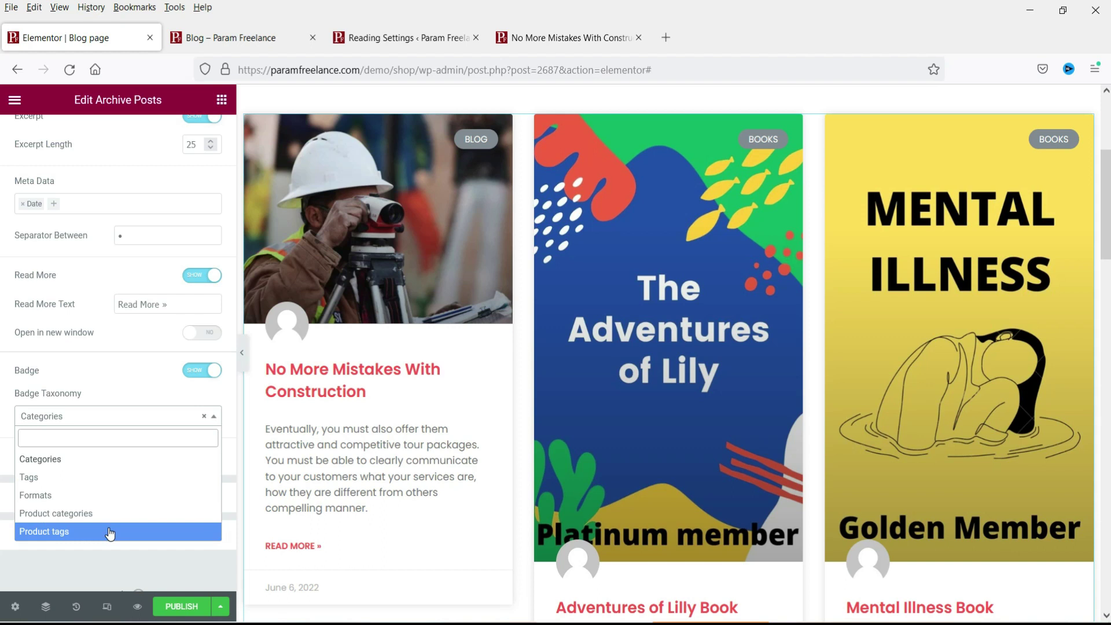
click(110, 459)
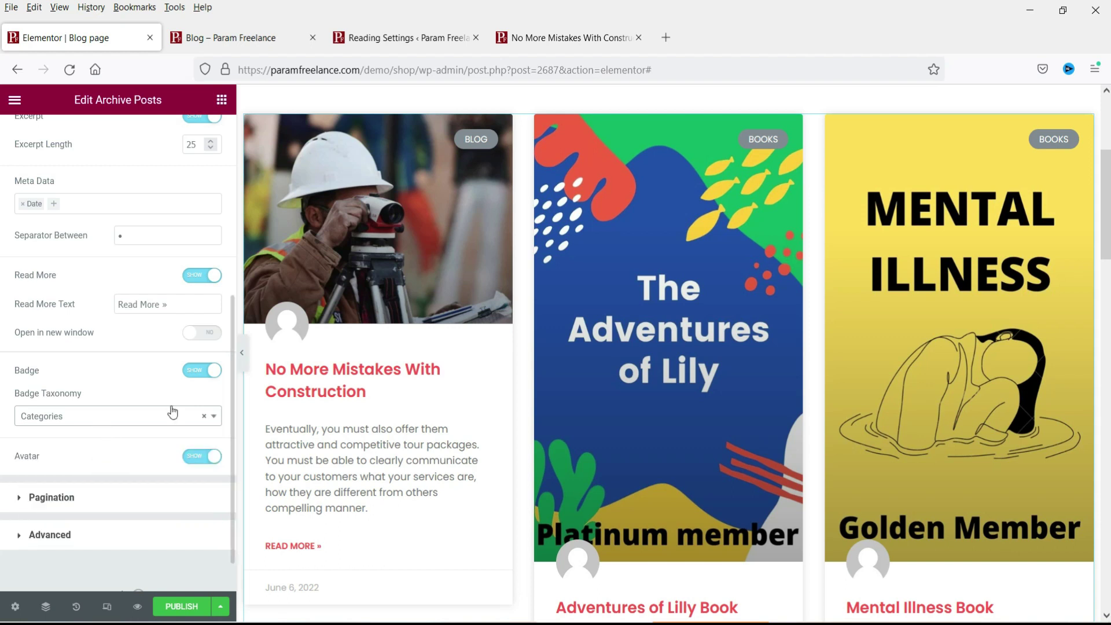
- Set the cards' Avatar option to Hide
scroll(78, 420, down, 1)
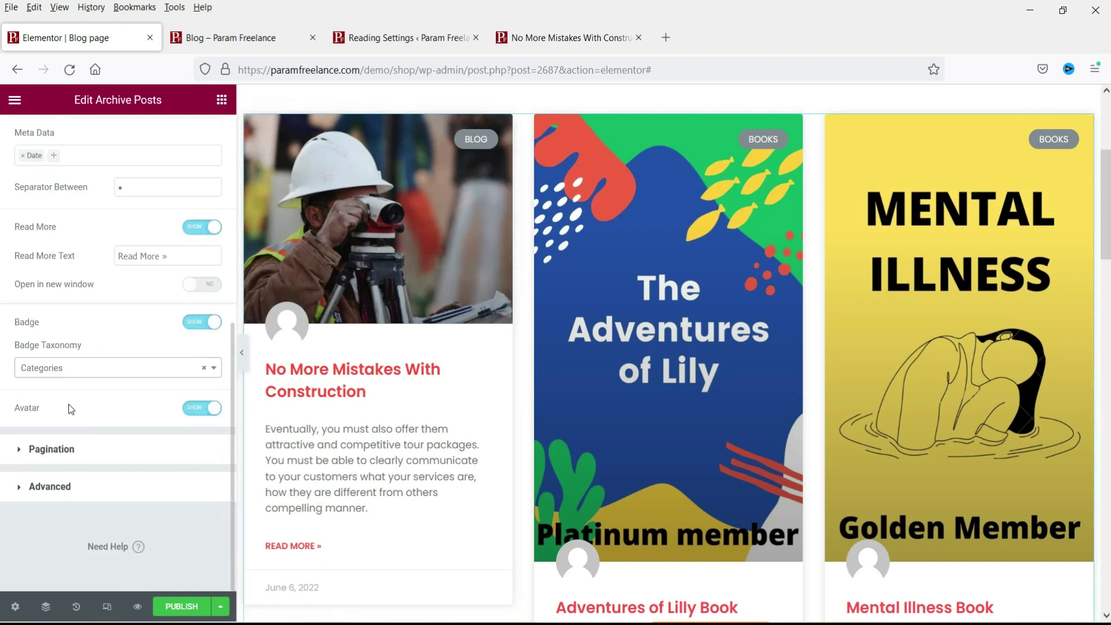
click(195, 416)
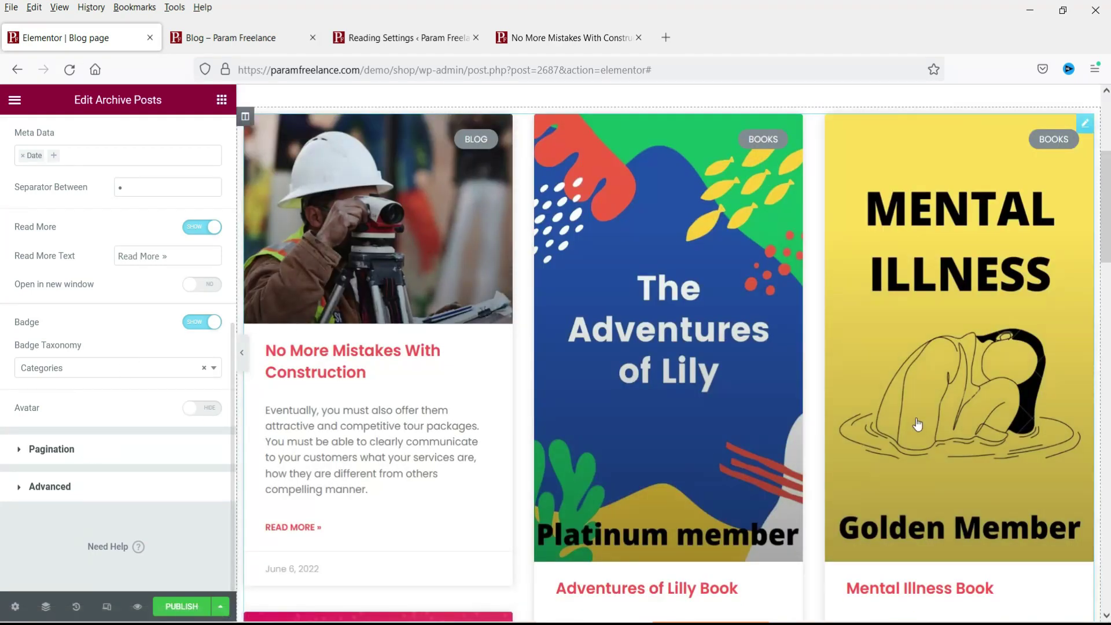
scroll(902, 414, down, 10)
scroll(885, 409, down, 5)
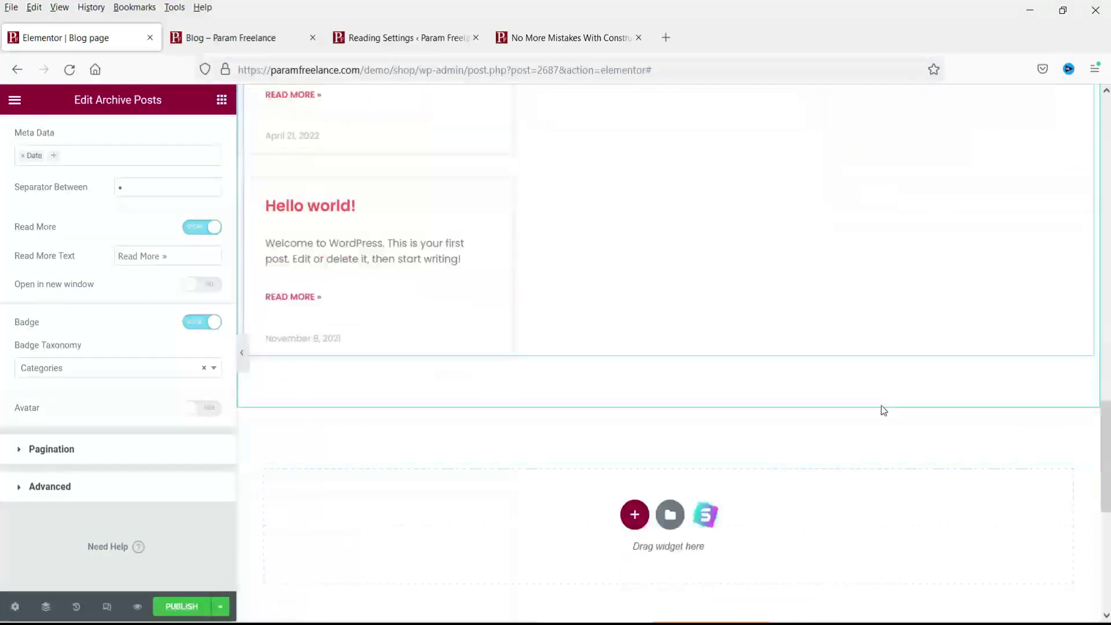
click(104, 452)
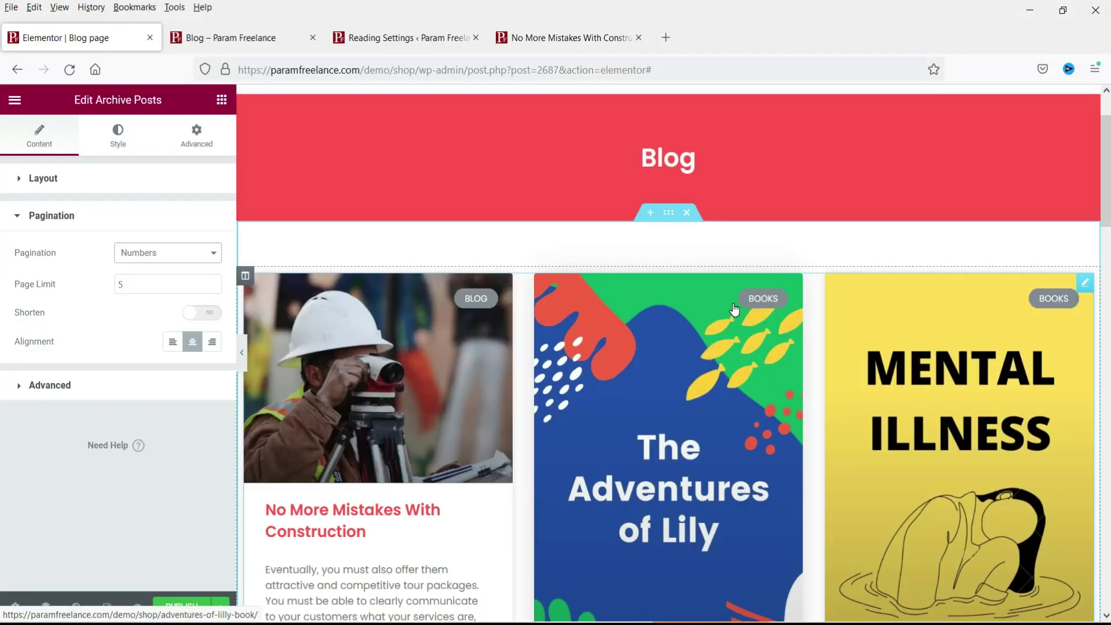
- Review the pagination options (Numbers, Page Limit 5), then look over the WordPress Reading Settings
scroll(734, 309, down, 10)
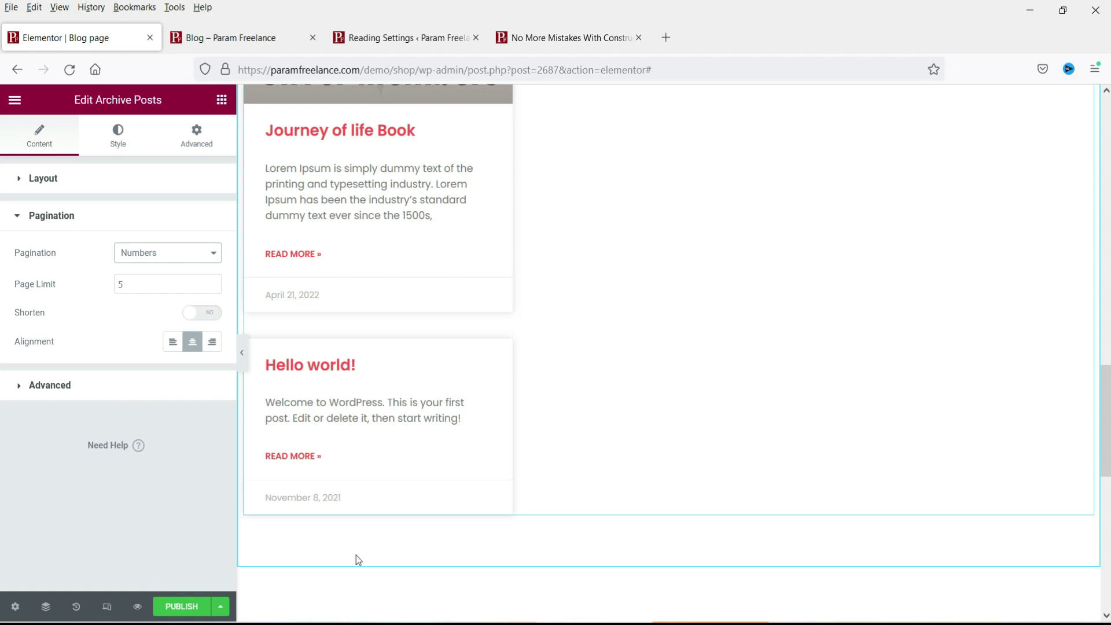
click(381, 37)
scroll(426, 345, down, 2)
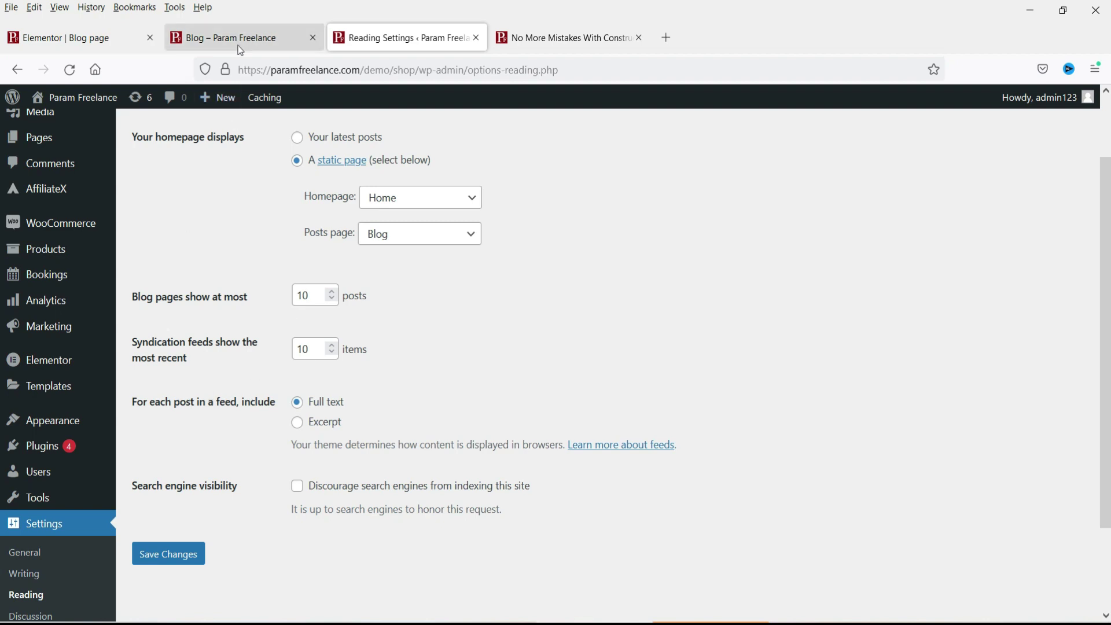
- In the Blog template, select Page Limit 5, then bring up the posts widget's Style layout for gaps
click(60, 43)
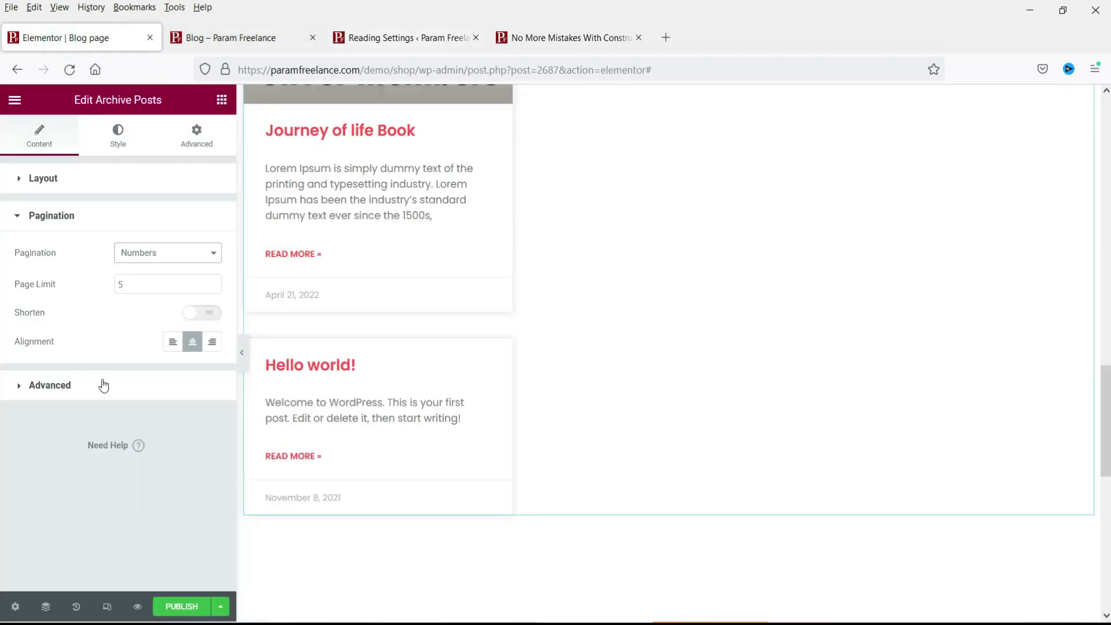
double_click(127, 286)
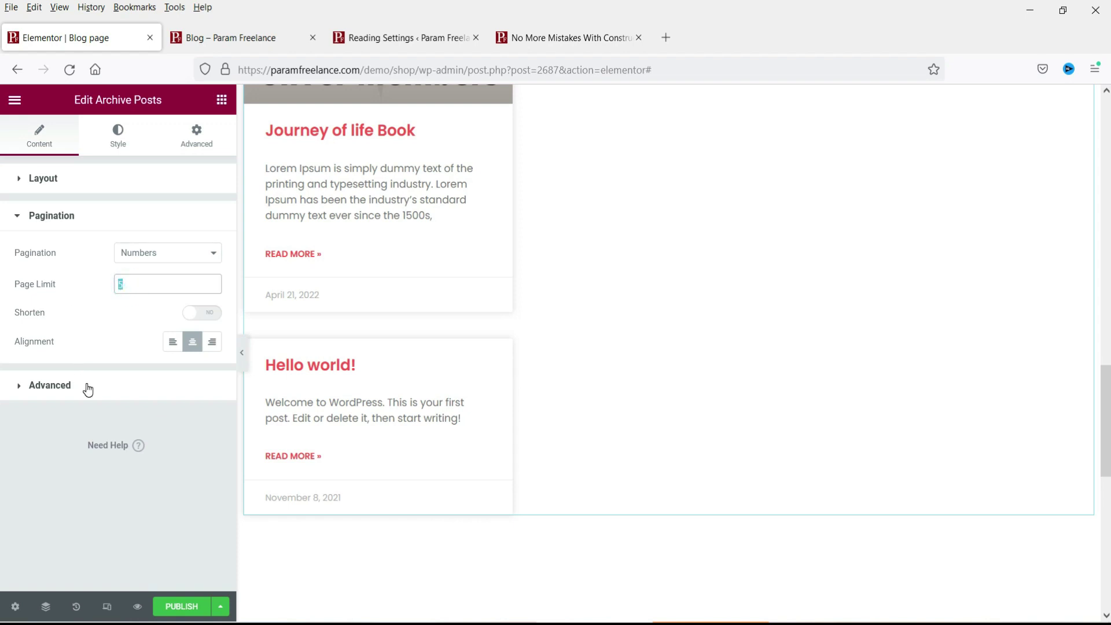
click(87, 388)
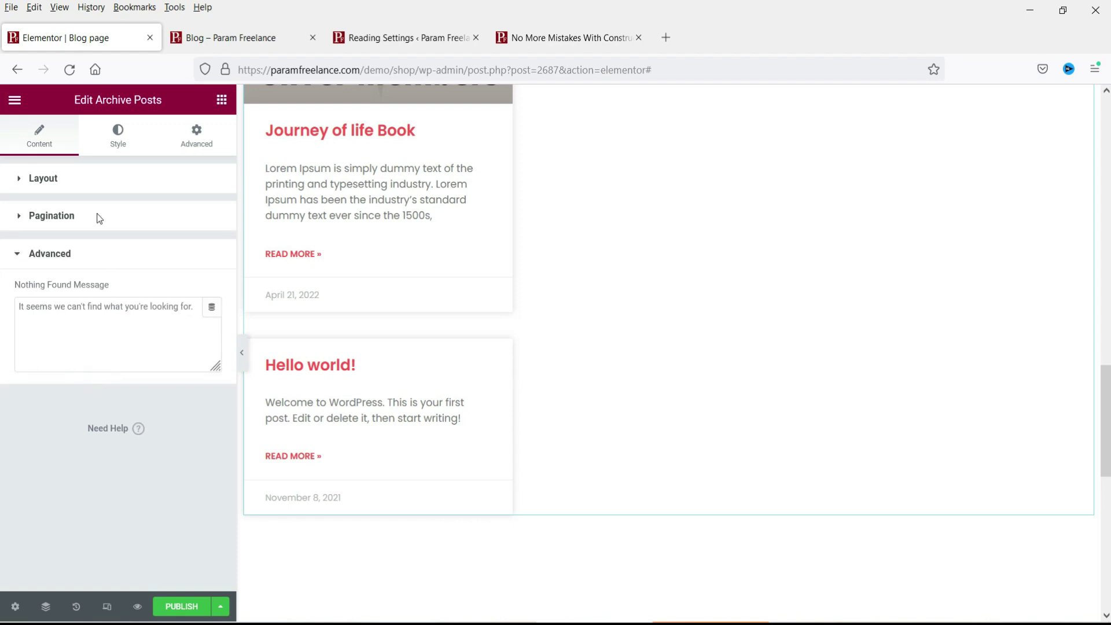
click(117, 128)
scroll(439, 320, up, 10)
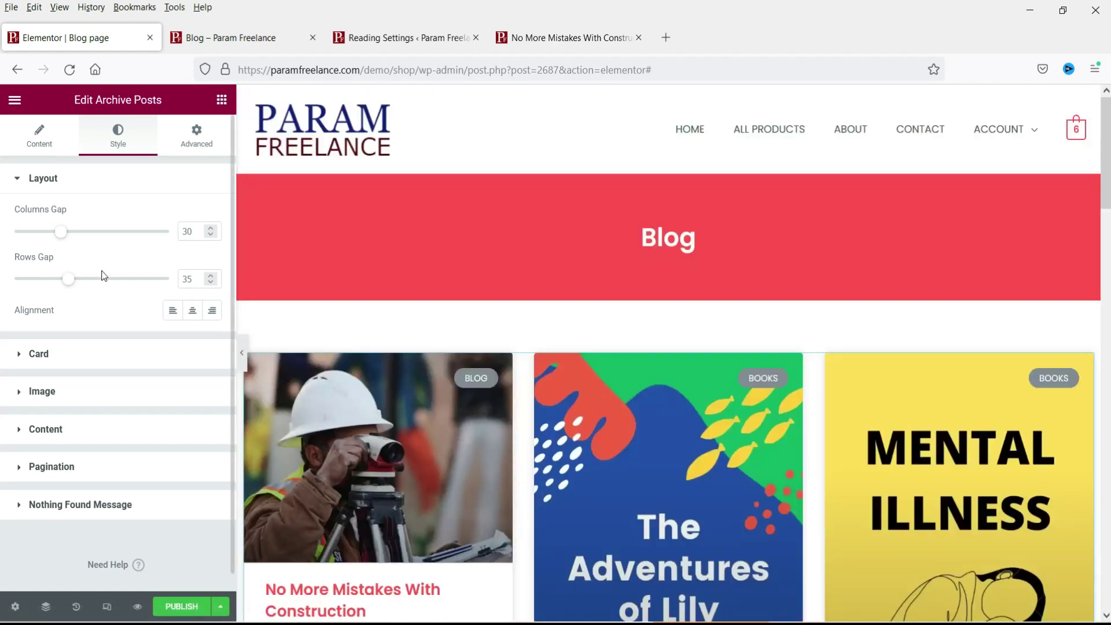
scroll(505, 246, down, 4)
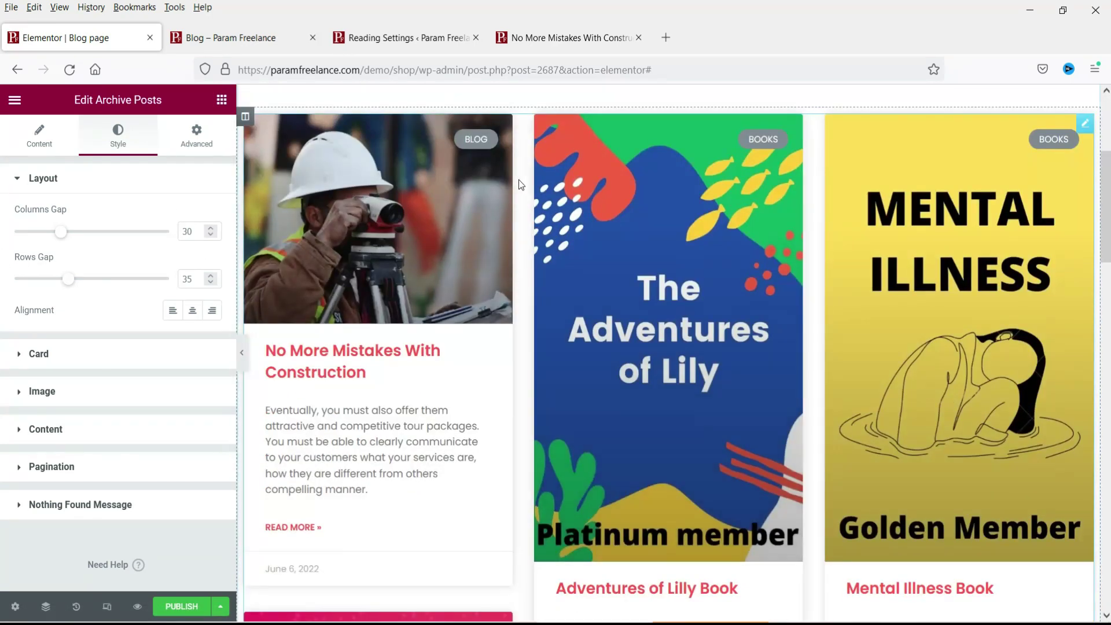
double_click(185, 231)
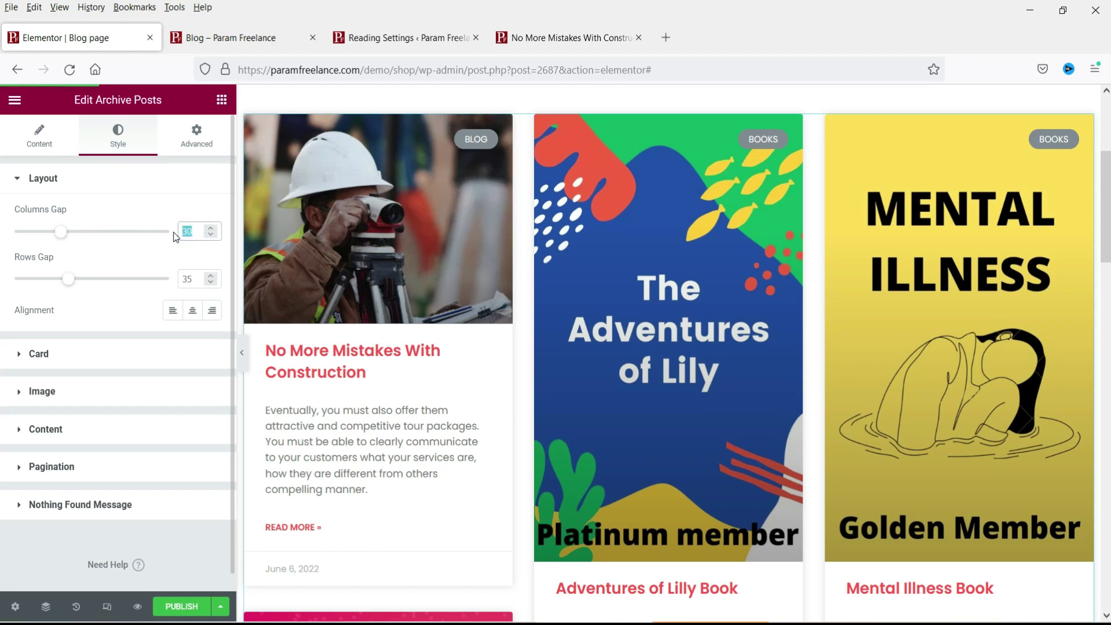
text(20)
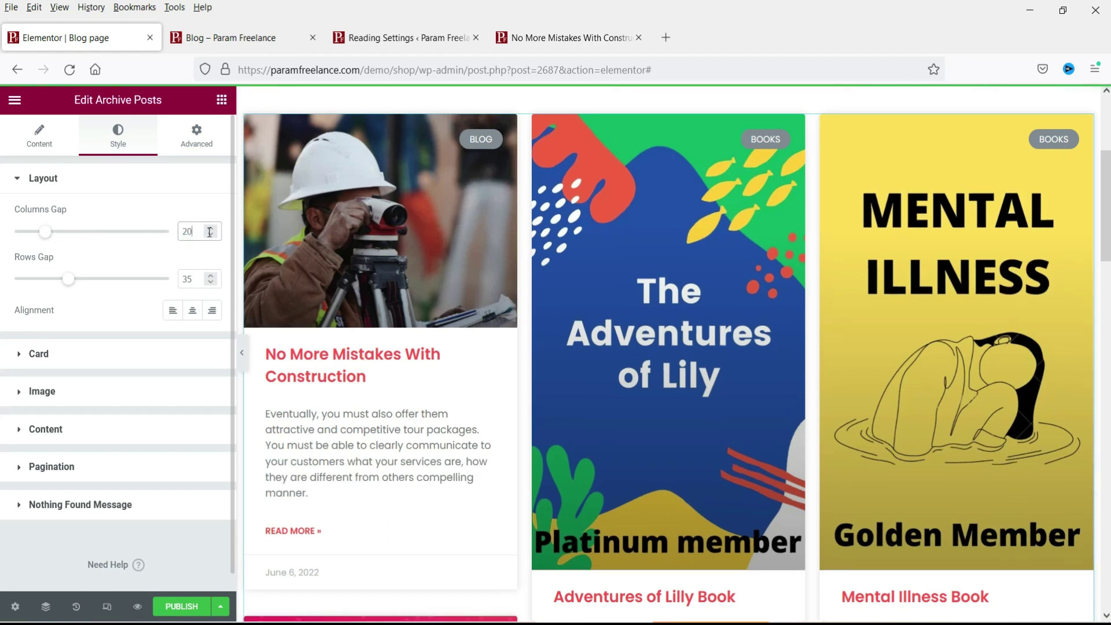
double_click(195, 278)
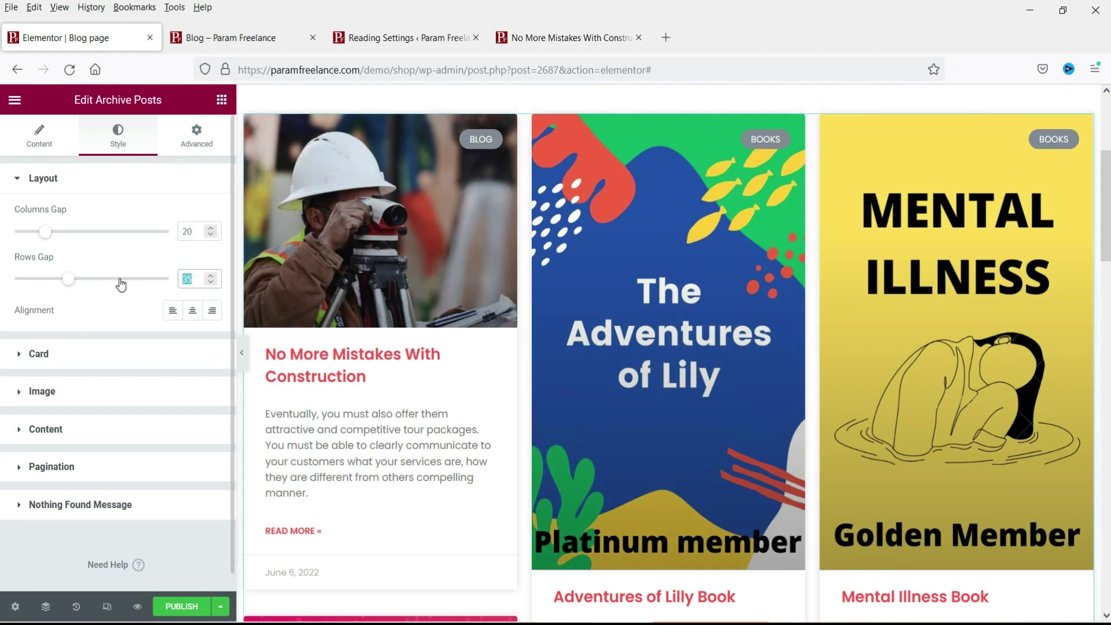
text(20)
scroll(185, 303, down, 1)
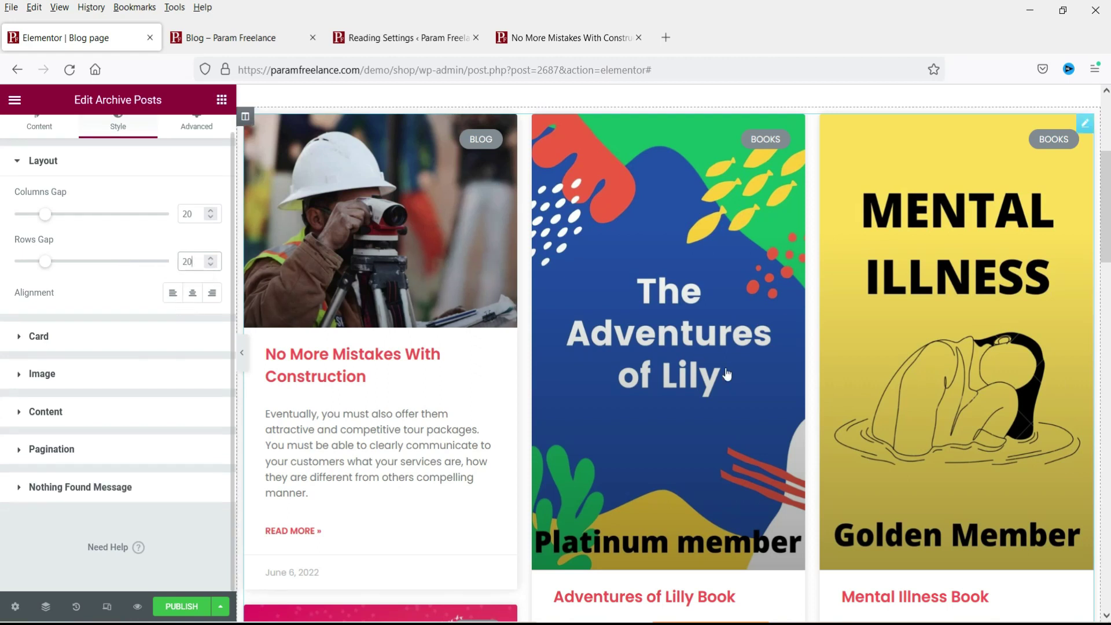
scroll(550, 374, down, 4)
click(97, 345)
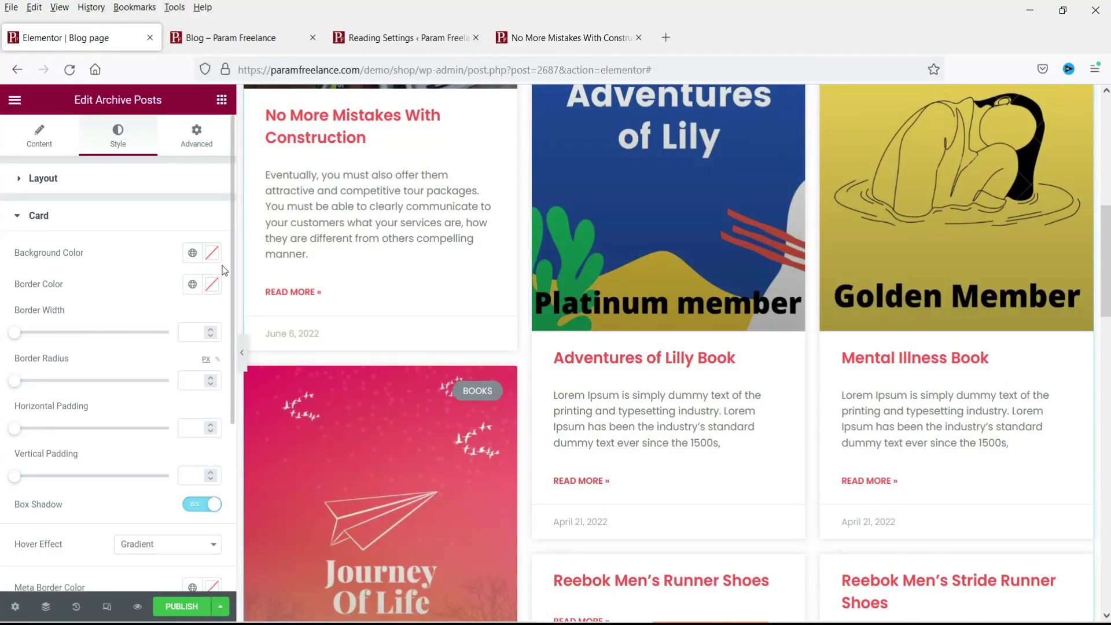
scroll(393, 267, up, 4)
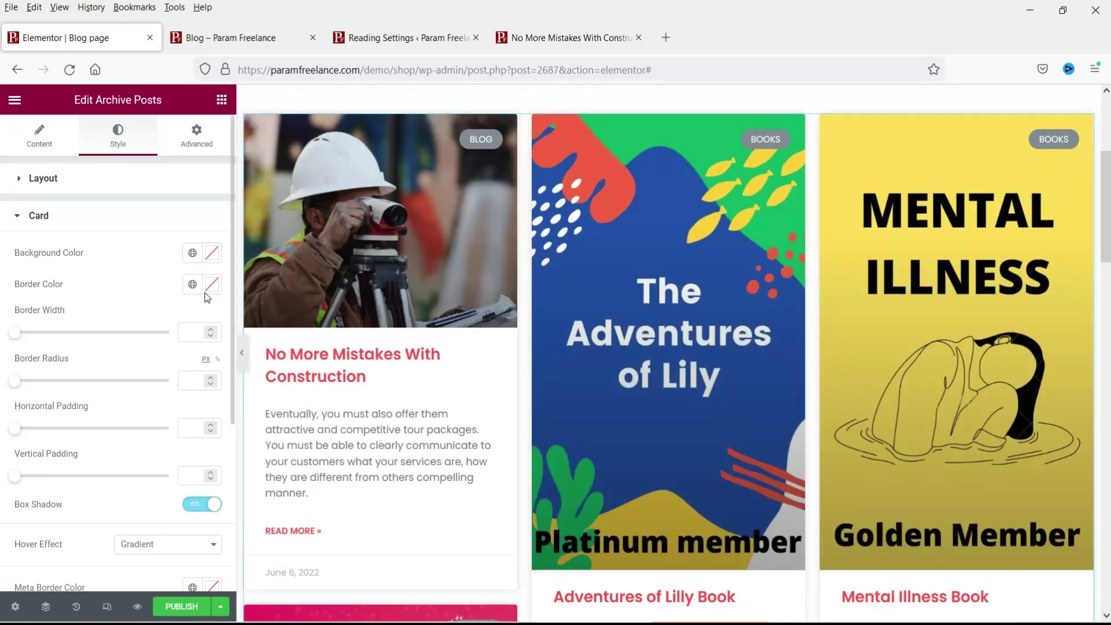
click(192, 253)
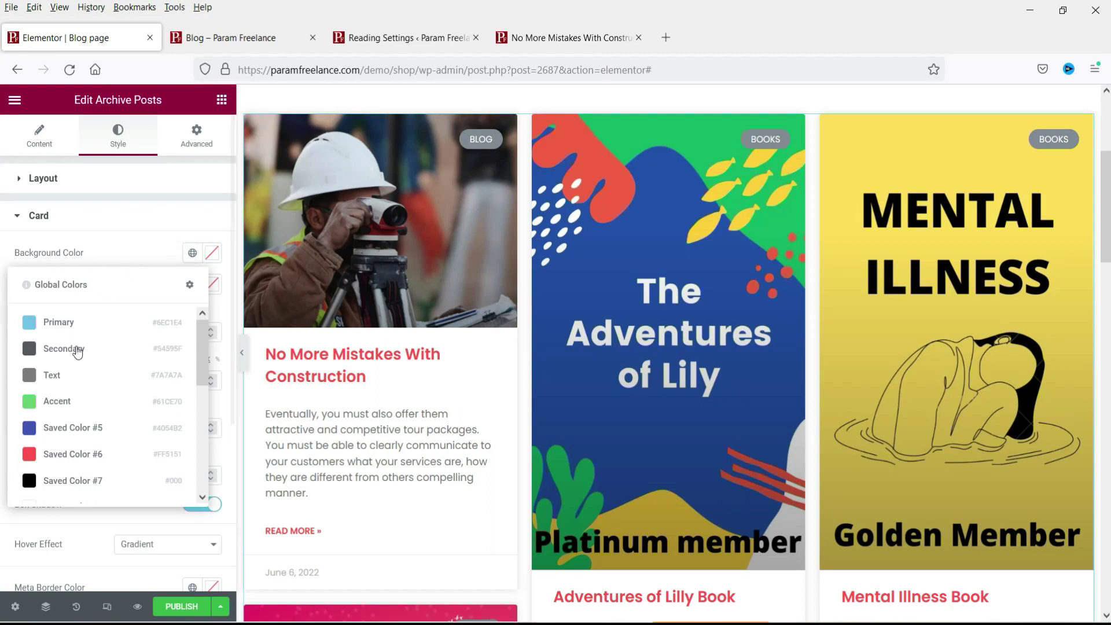
scroll(110, 426, down, 3)
scroll(108, 418, down, 2)
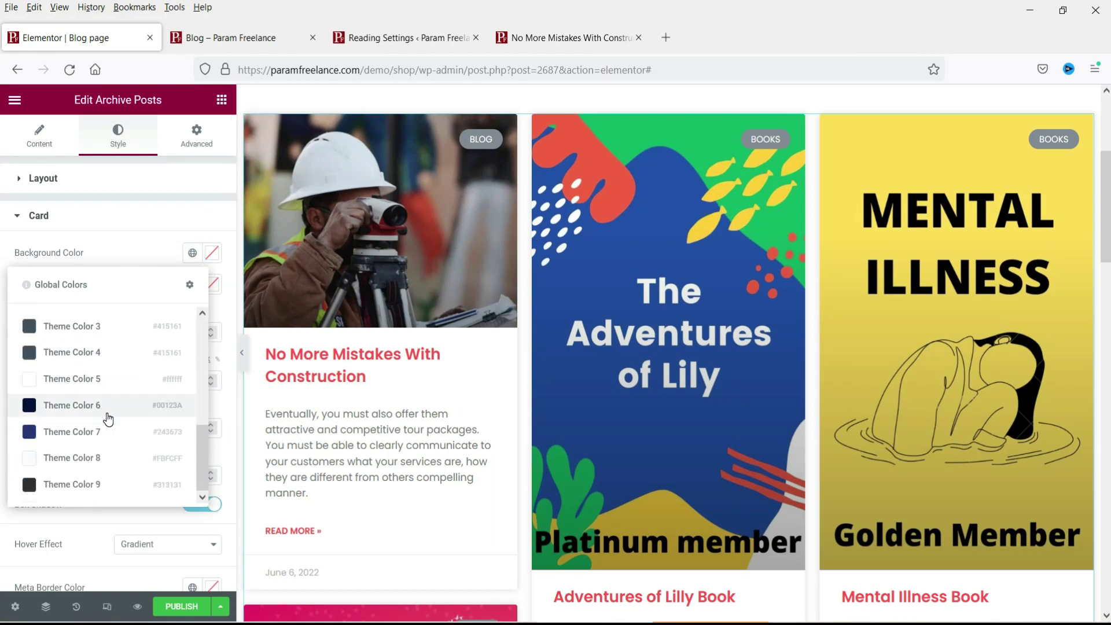
scroll(95, 456, up, 5)
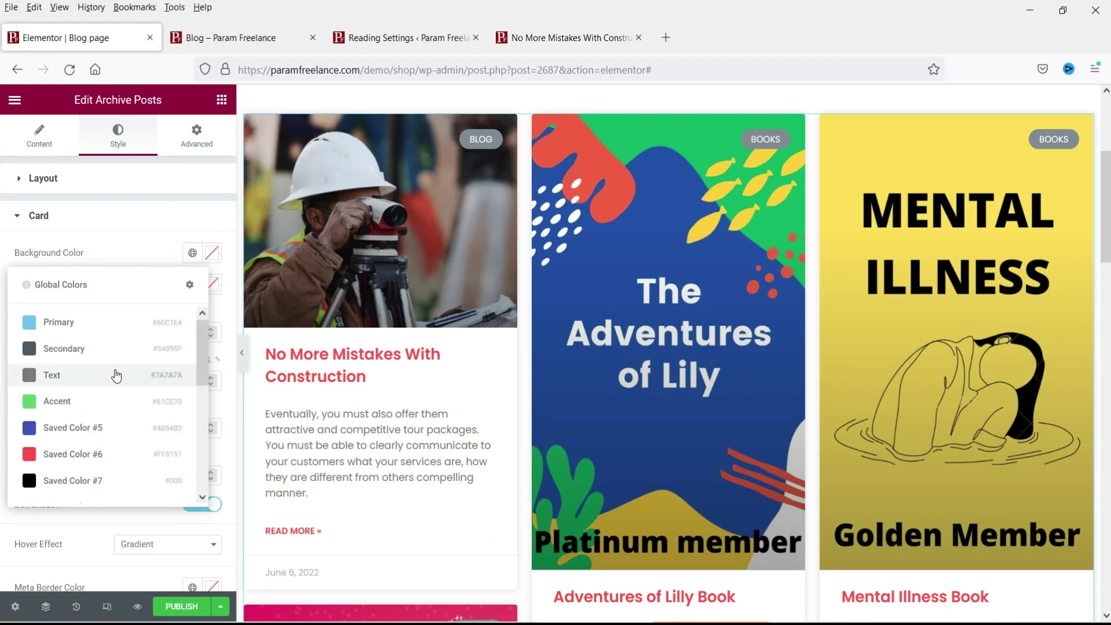
click(74, 323)
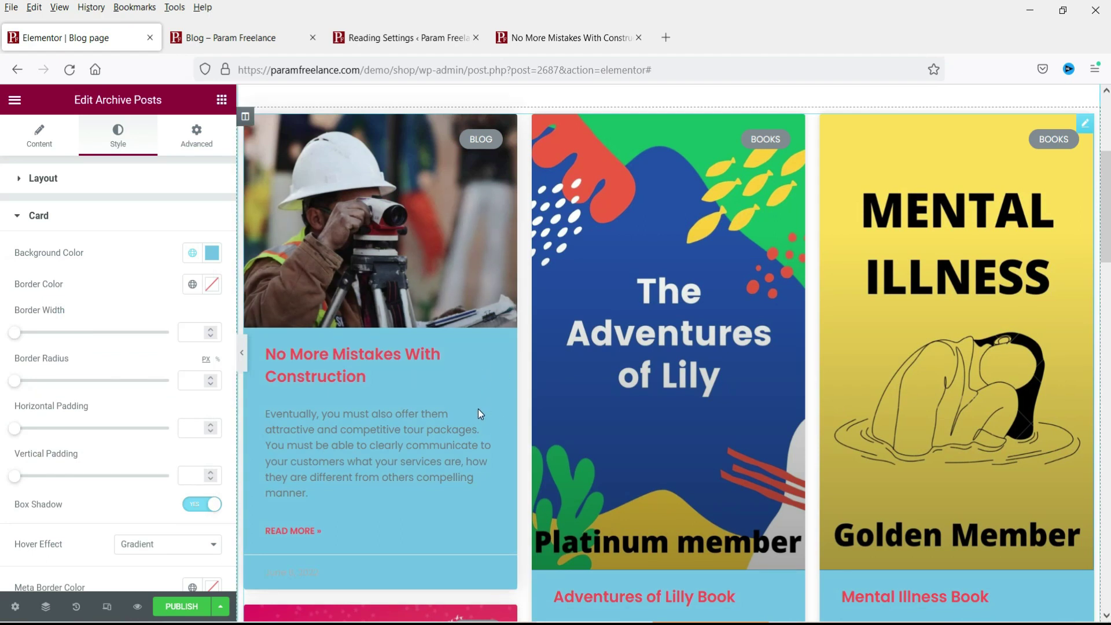
click(211, 254)
click(151, 281)
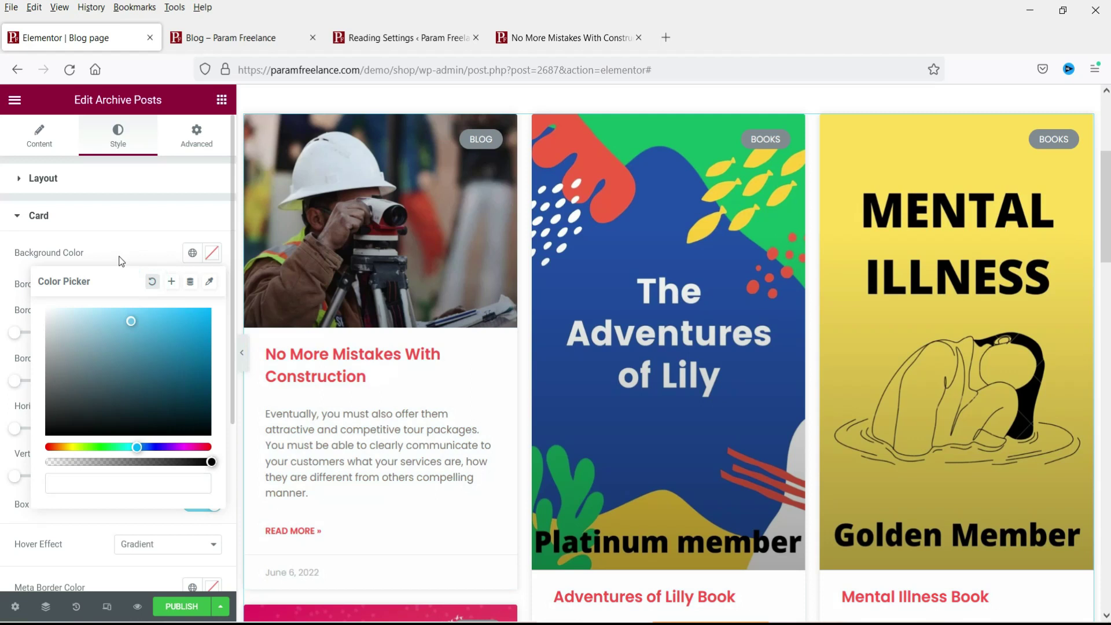
click(117, 250)
scroll(628, 398, down, 3)
scroll(115, 329, down, 2)
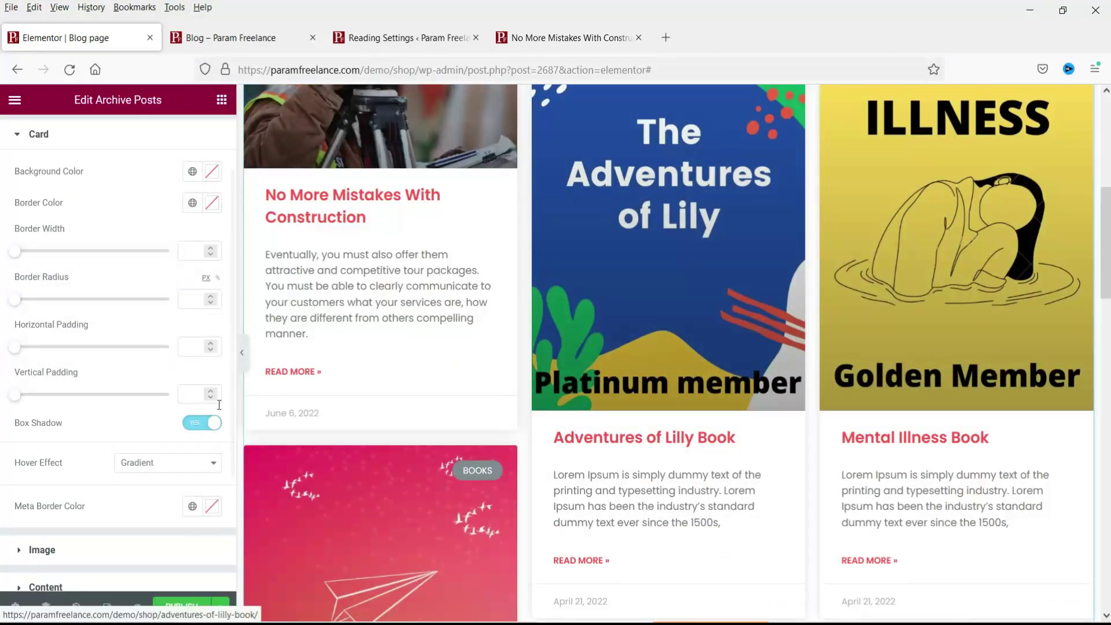
scroll(413, 348, down, 4)
scroll(406, 355, down, 2)
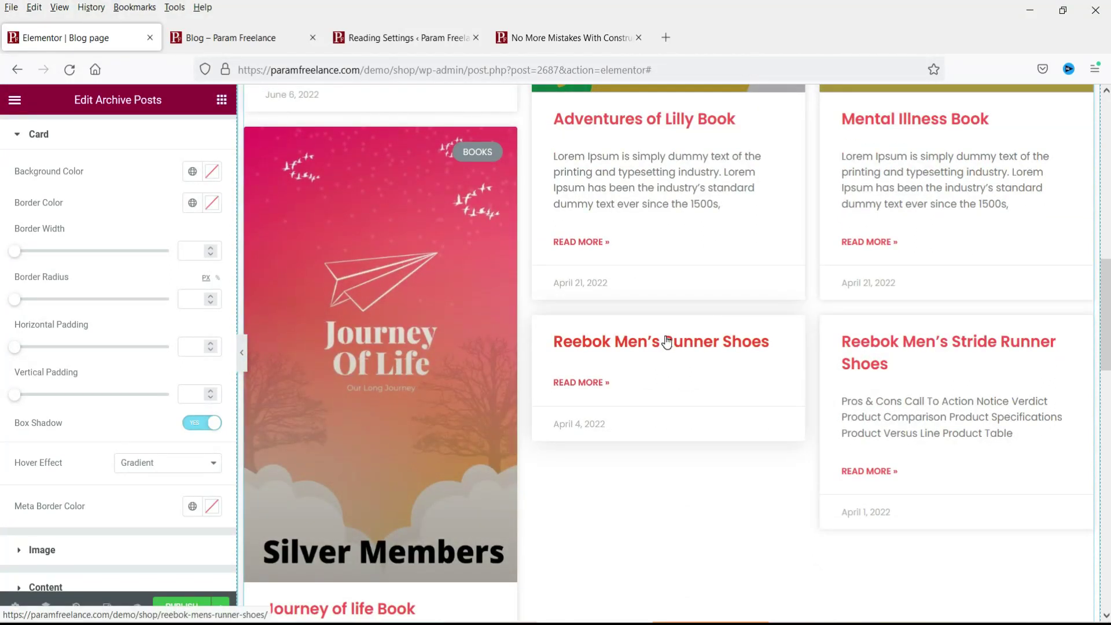
scroll(123, 283, up, 1)
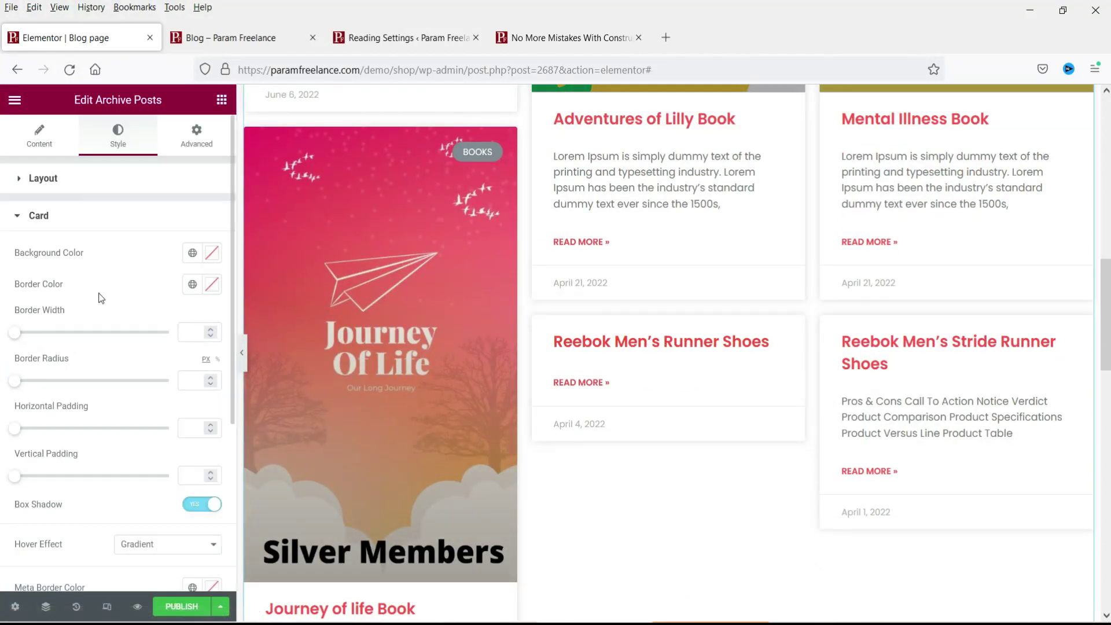
scroll(101, 298, down, 3)
click(62, 400)
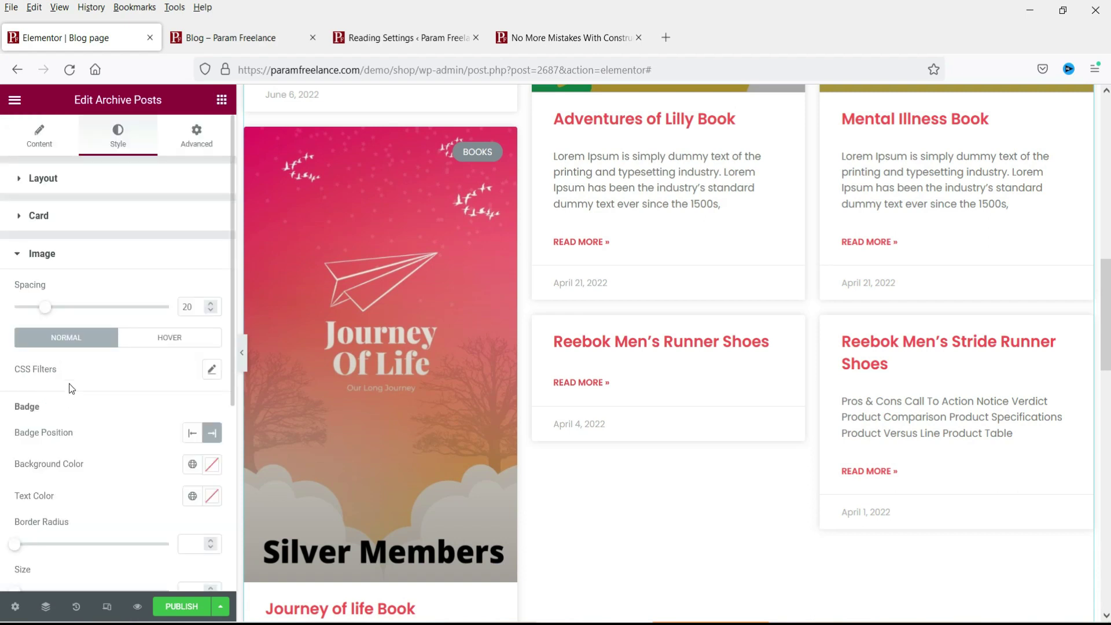
scroll(454, 362, up, 10)
scroll(103, 403, down, 4)
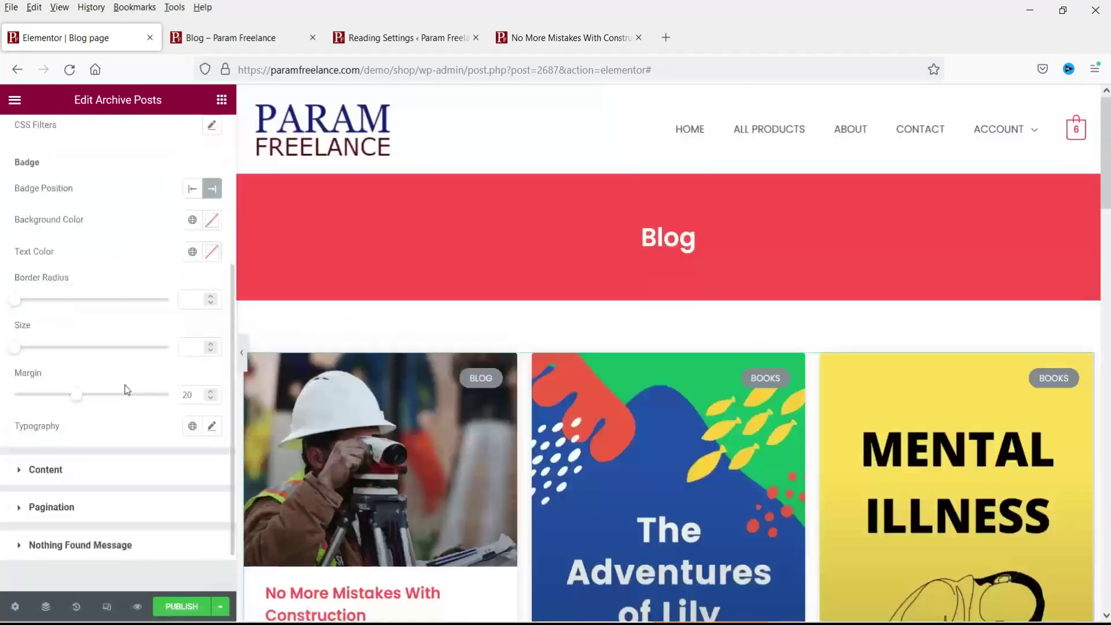
click(60, 412)
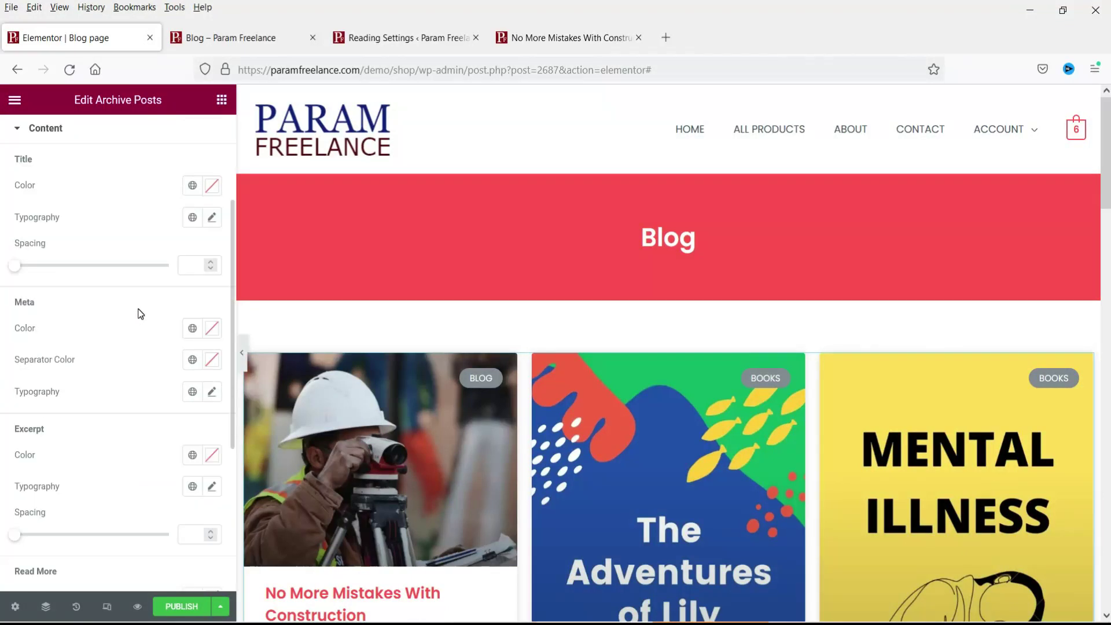
scroll(95, 293, down, 5)
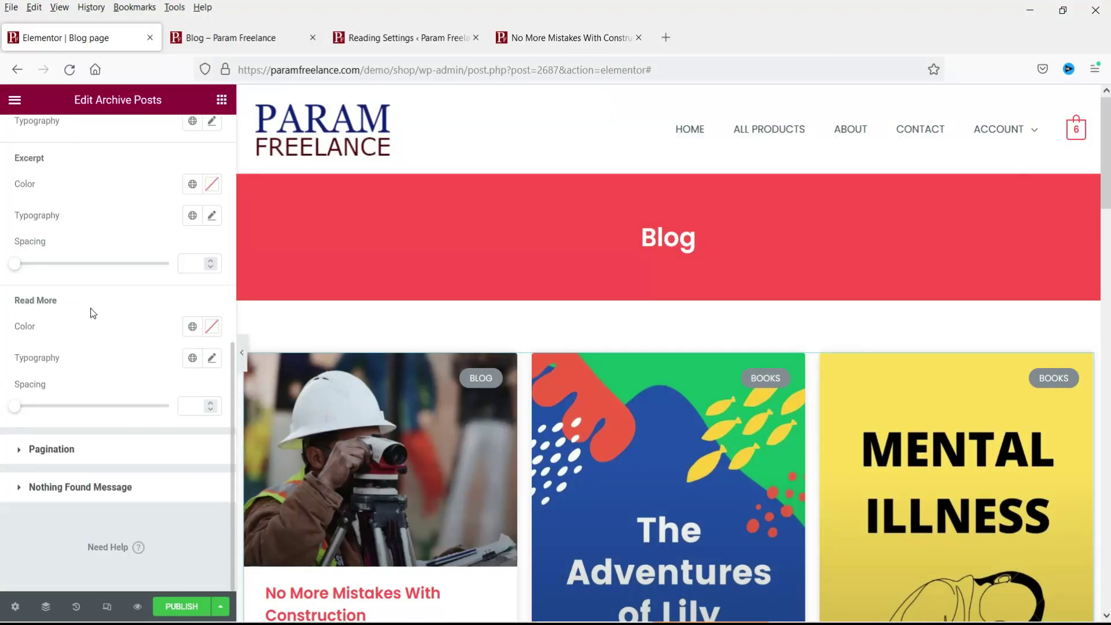
click(53, 449)
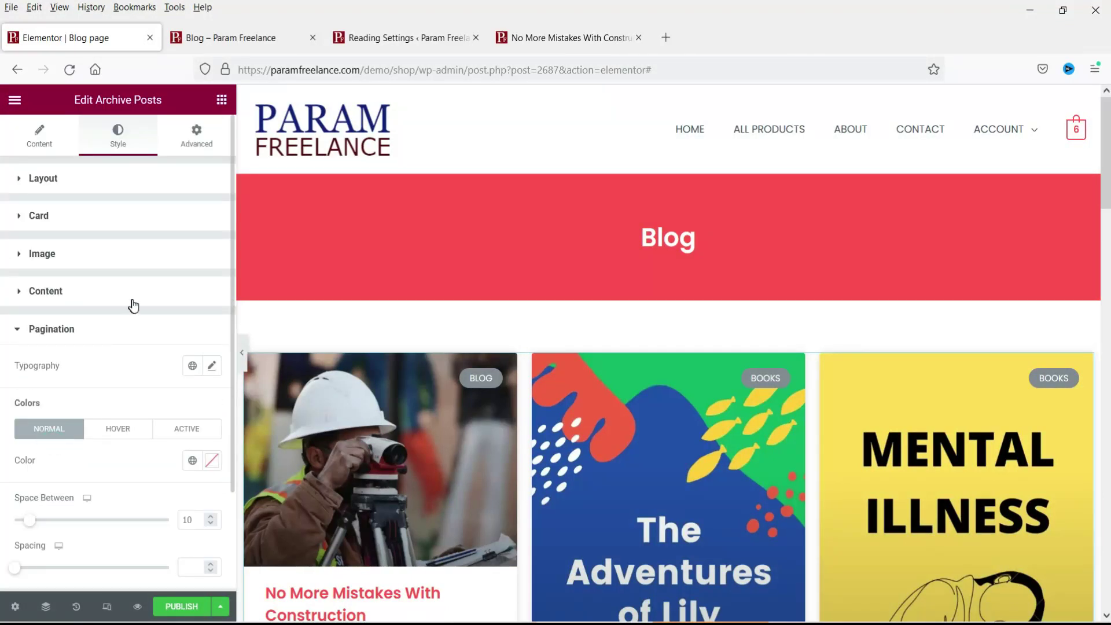
scroll(87, 324, down, 2)
click(78, 497)
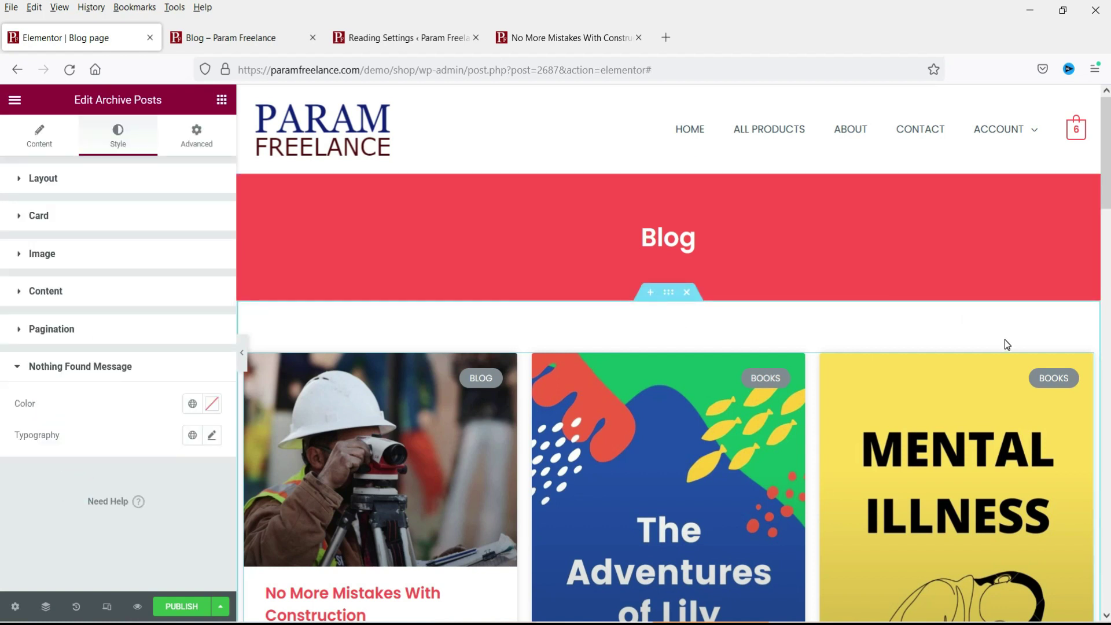
click(254, 43)
scroll(610, 307, down, 8)
scroll(614, 282, up, 8)
click(96, 38)
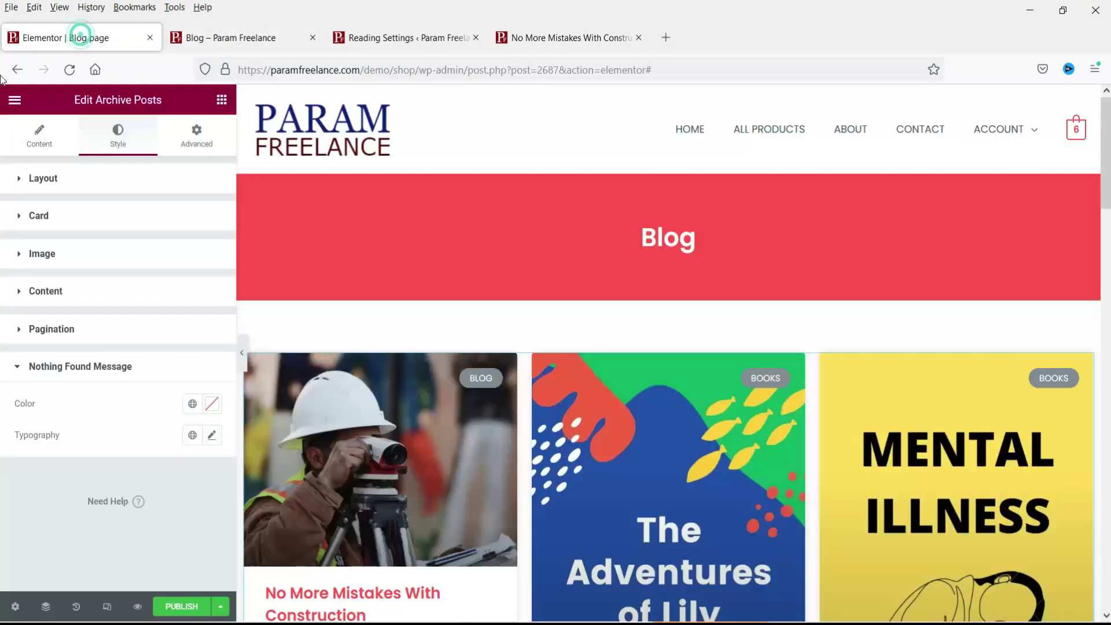
- Publish the Blog page template with an Include condition targeting Posts Archive
click(188, 608)
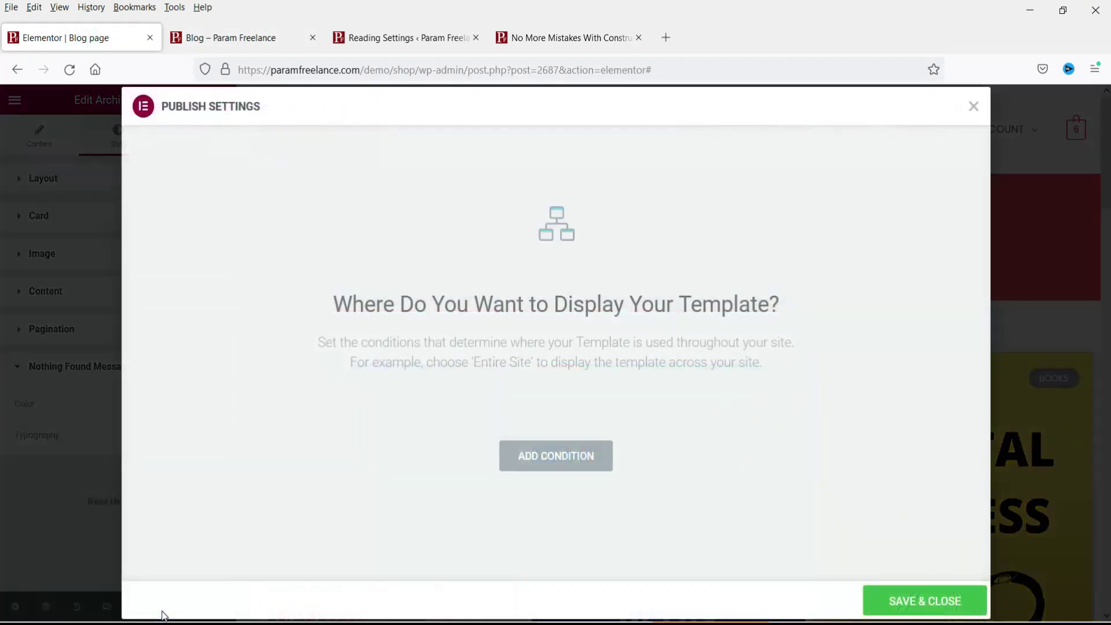
click(585, 461)
click(498, 435)
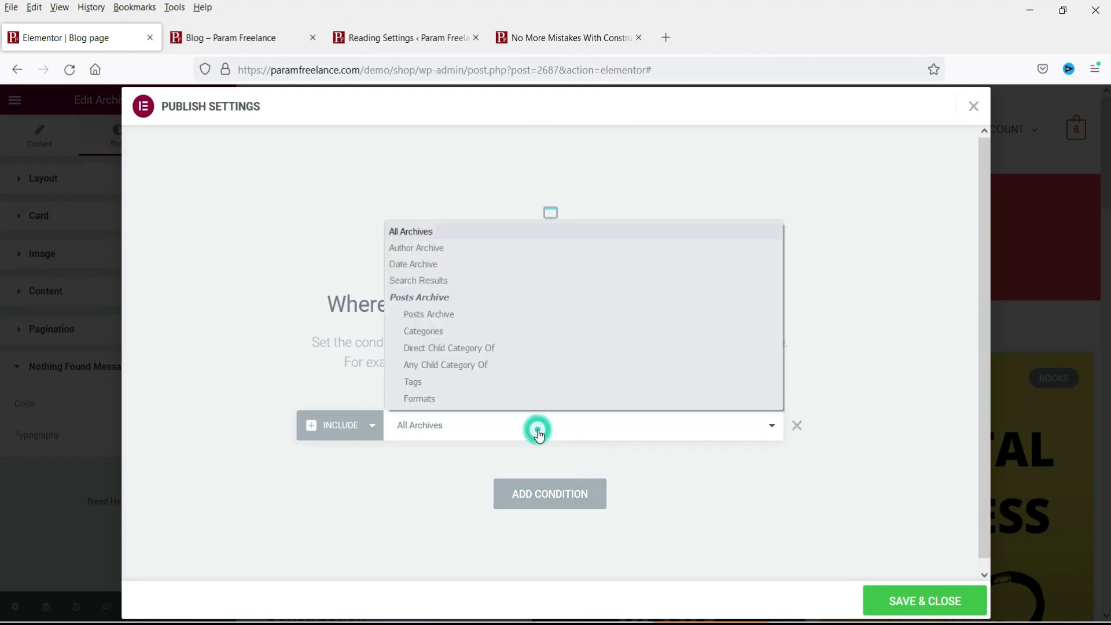
click(524, 319)
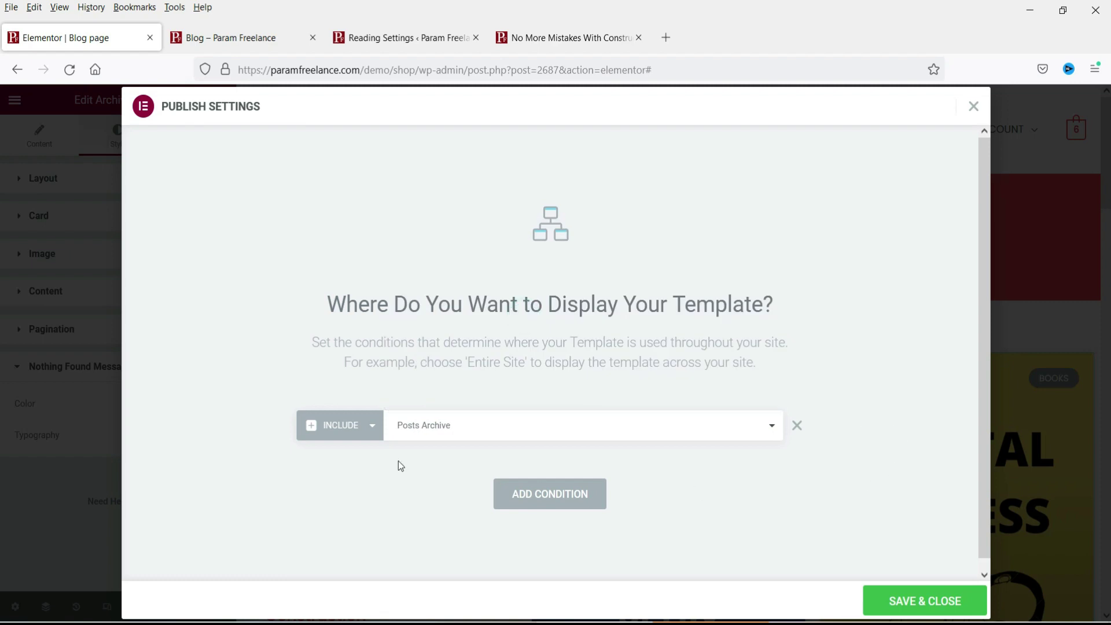
click(931, 604)
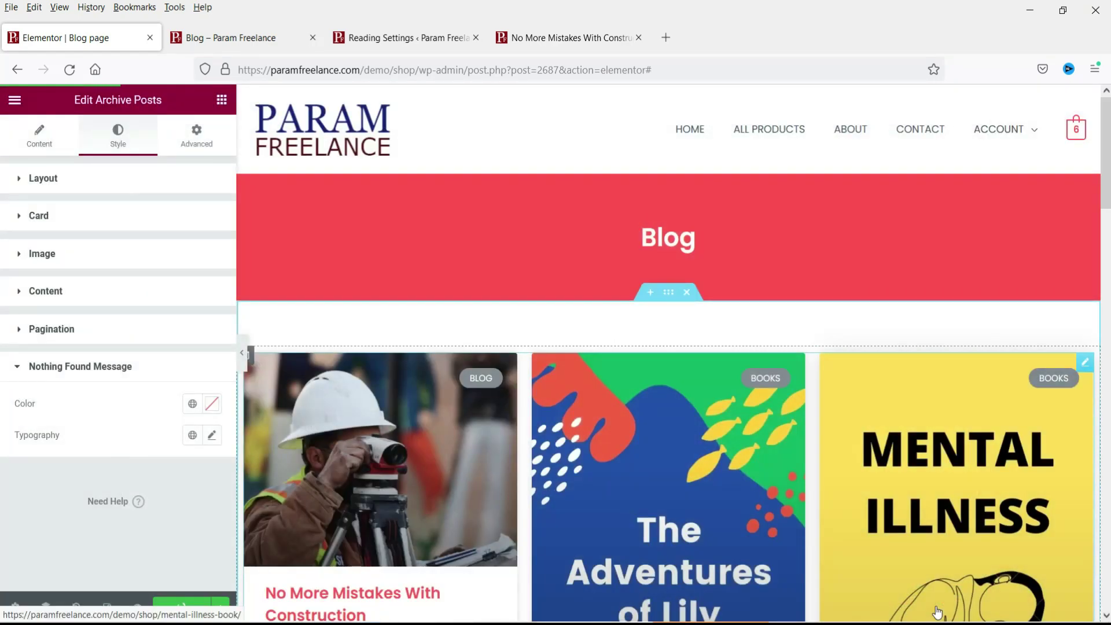
- Reload the live blog and scroll through the red Blog banner over the three-column category-badged card grid
click(203, 37)
scroll(959, 305, down, 4)
scroll(961, 305, up, 4)
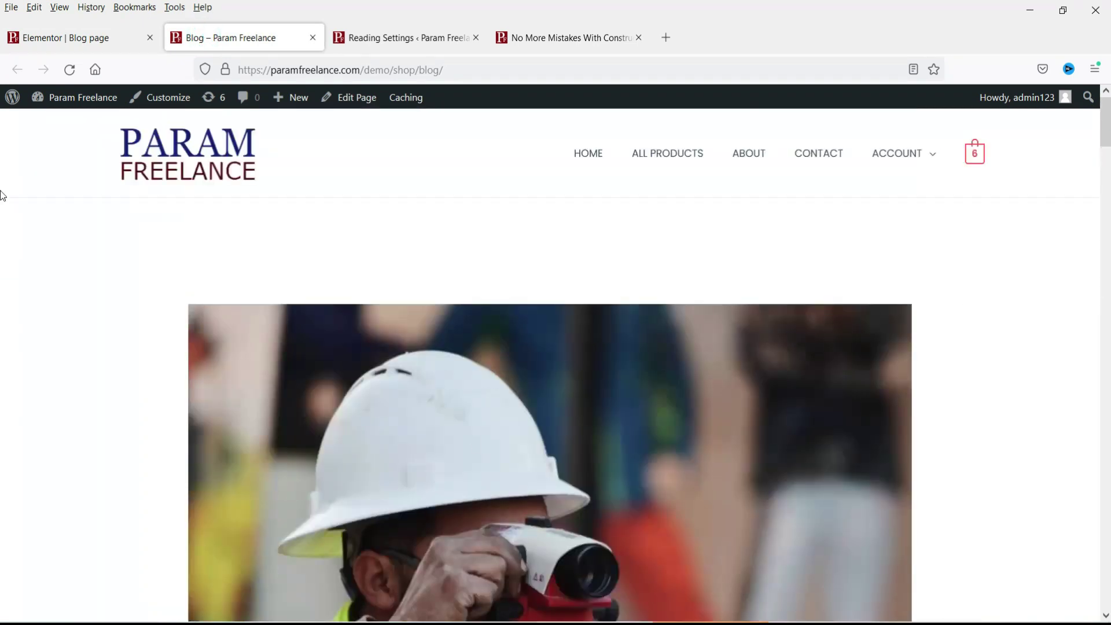
click(69, 70)
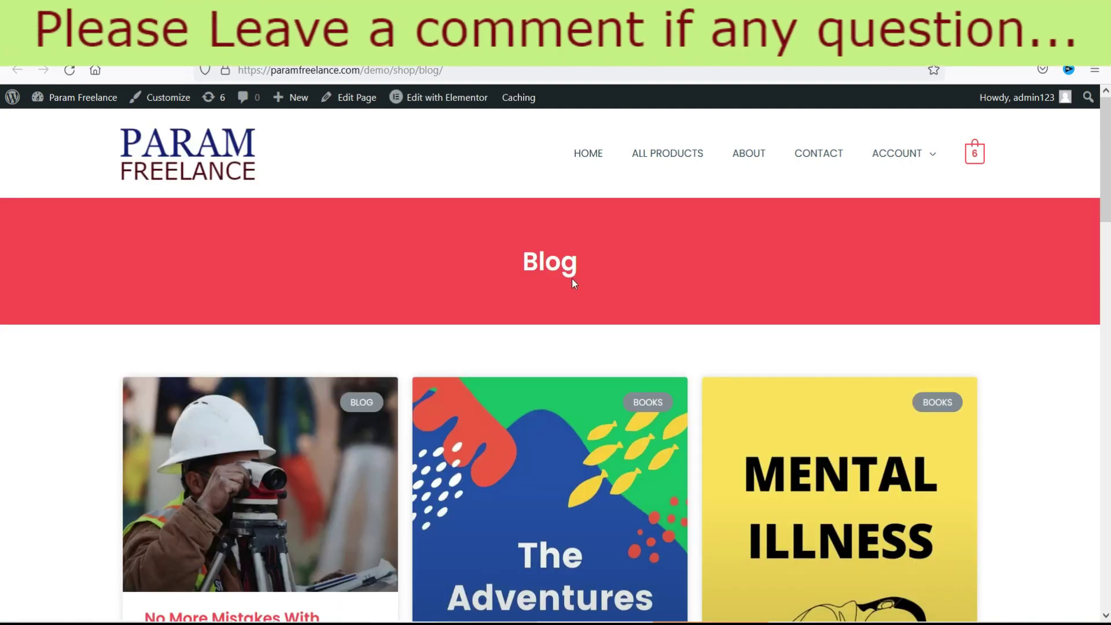
scroll(1005, 304, down, 4)
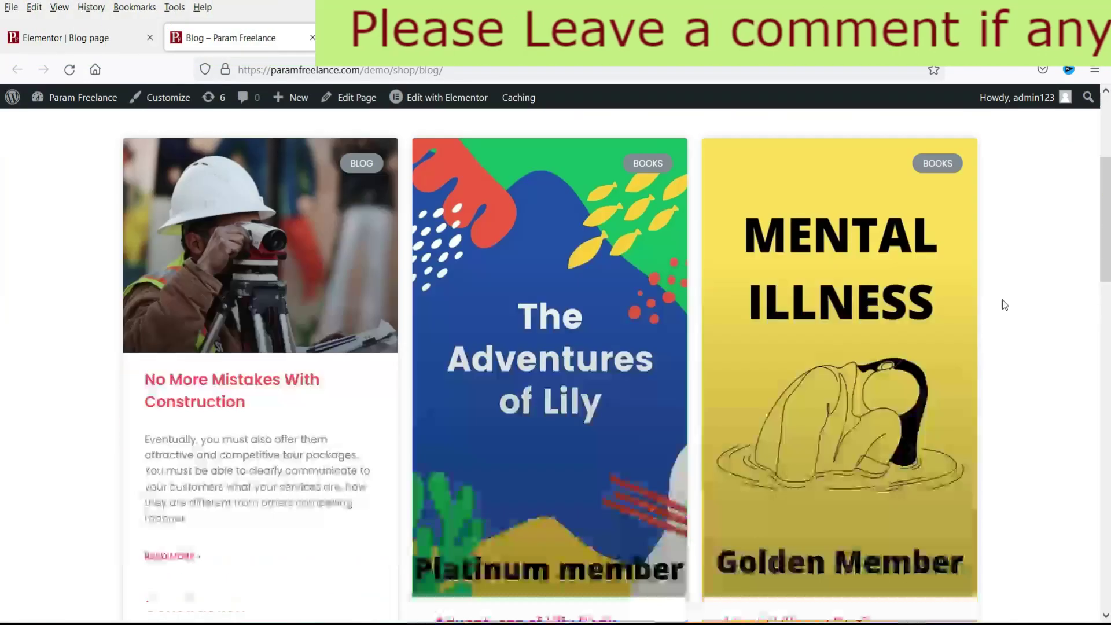
scroll(1005, 305, down, 8)
scroll(1002, 303, up, 12)
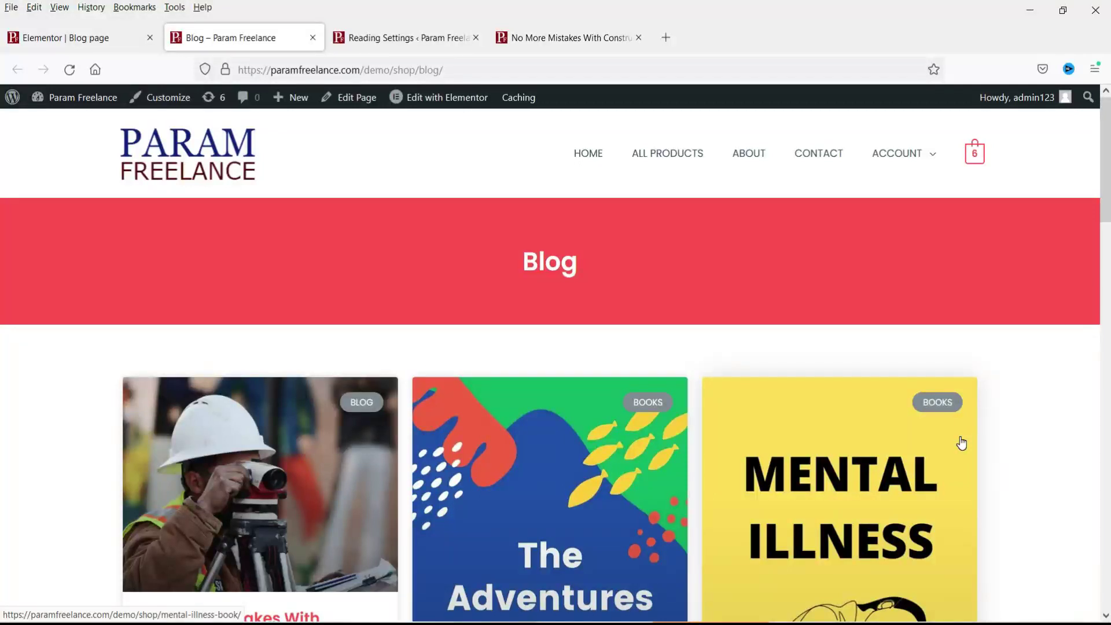
scroll(900, 456, down, 4)
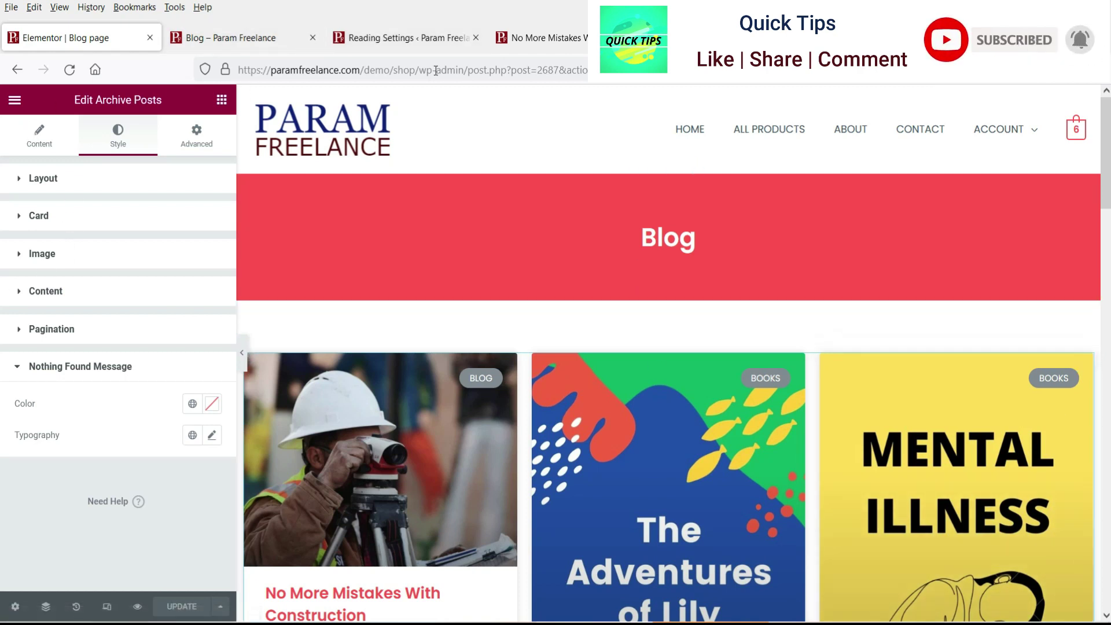
click(435, 38)
click(231, 37)
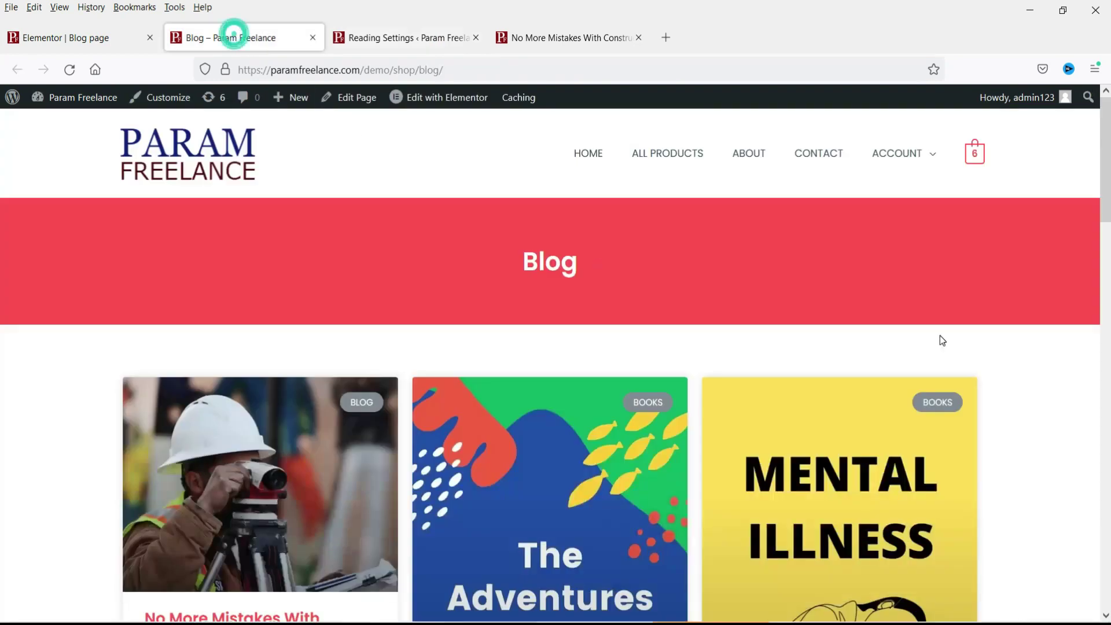